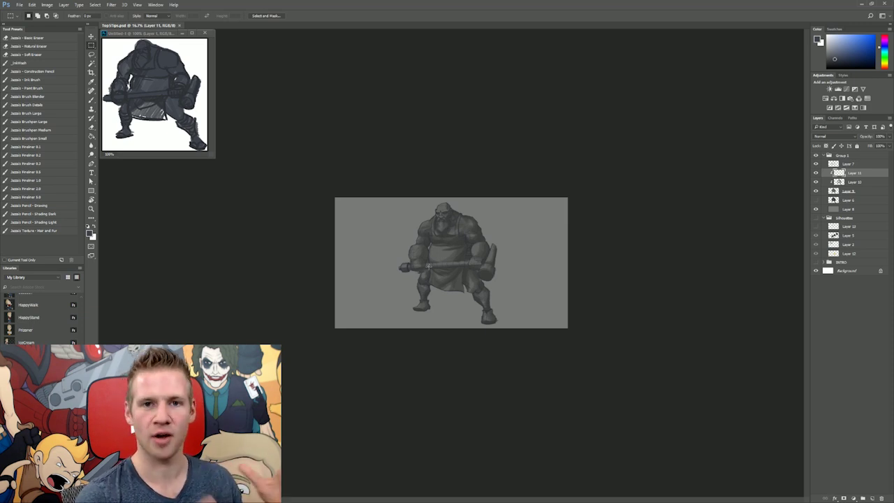
Examine the grey character painting both close up and as a whole figure
key("z")
left_click(457, 225)
left_click(457, 226)
left_click(457, 226)
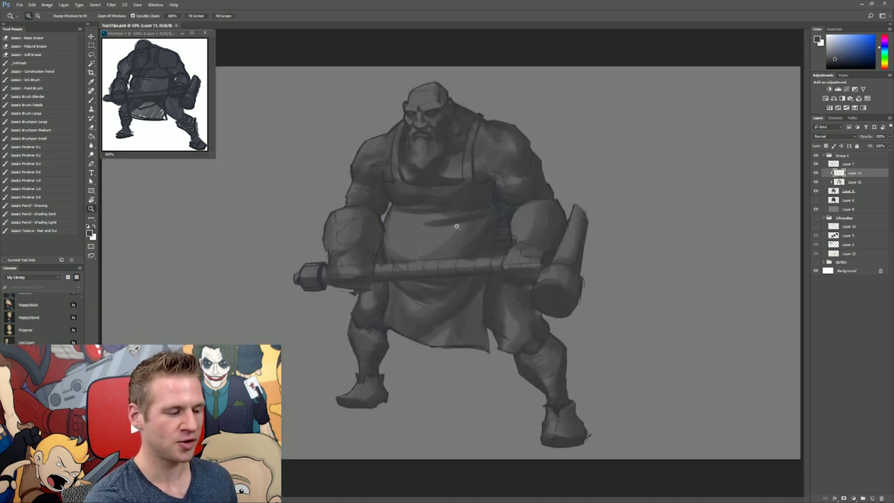
left_click(457, 226)
left_click_drag(517, 228, 532, 243)
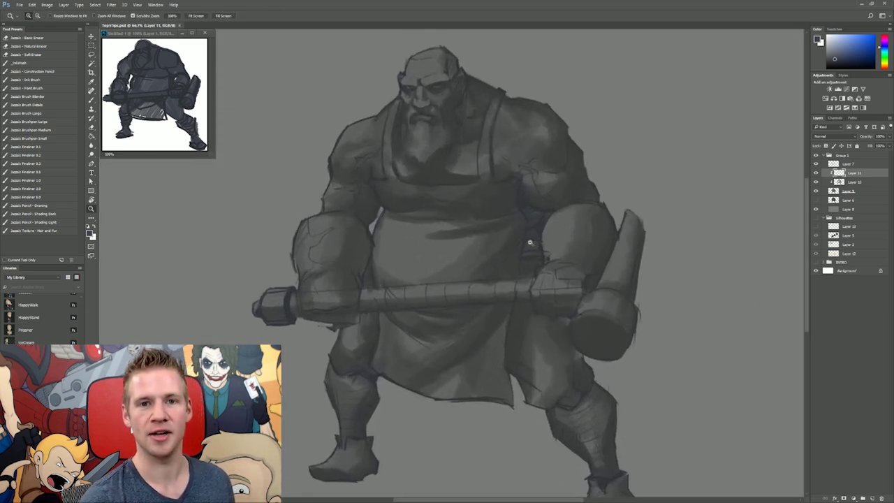
right_click(505, 291)
left_click(520, 311)
right_click(510, 281)
left_click(531, 326)
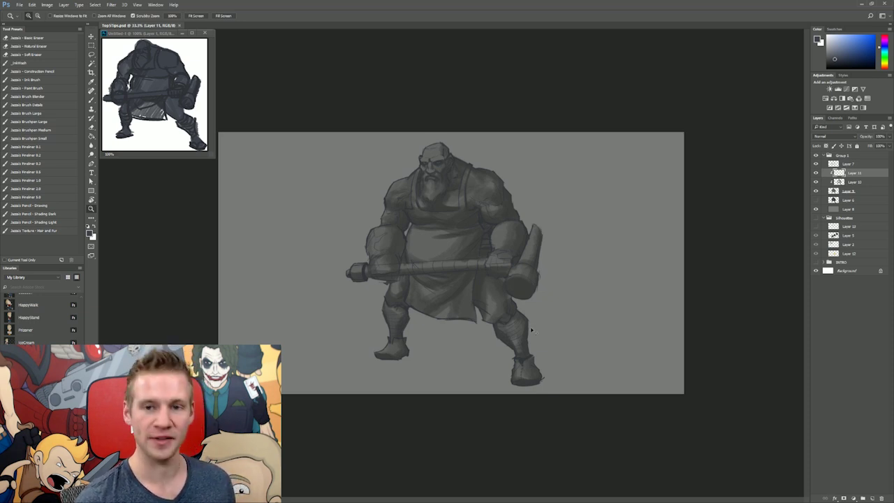
Mirror the canvas horizontally back and forth to check the character's pose and proportions
key("ctrl+shift+h")
key("ctrl+shift+h")
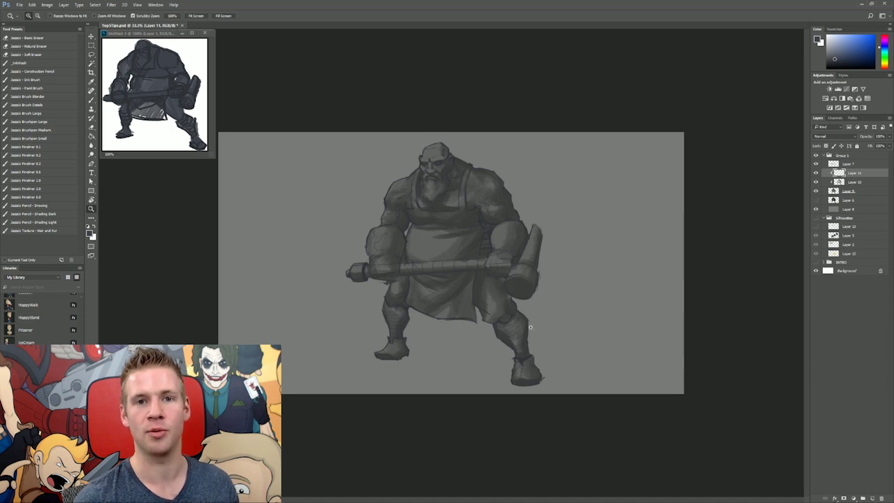
key("ctrl+shift+h")
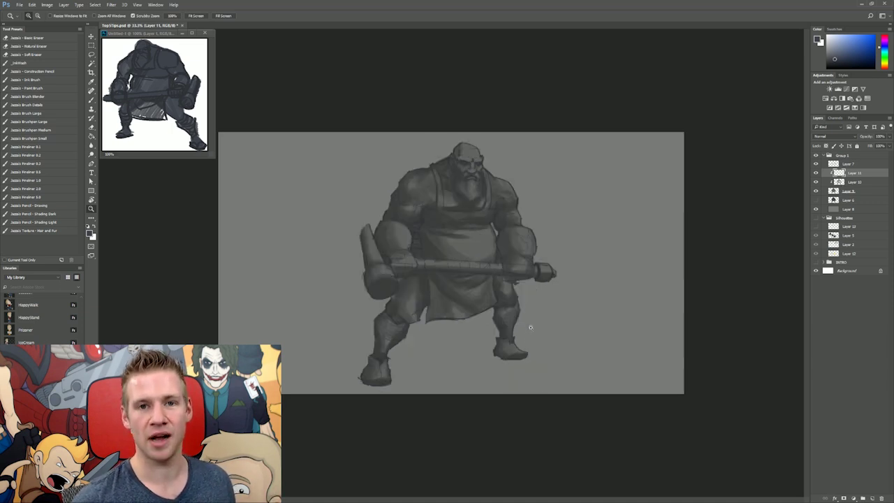
key("ctrl+shift+h")
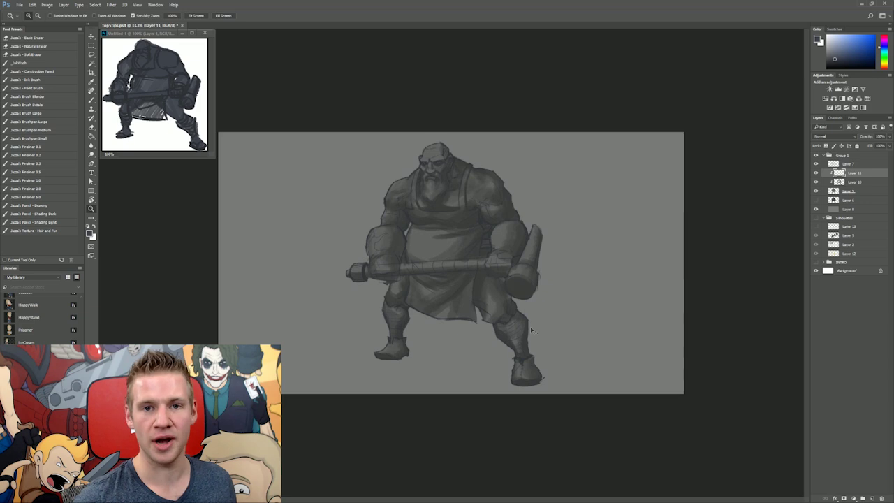
key("ctrl+shift+h")
key("ctrl+shift+h")
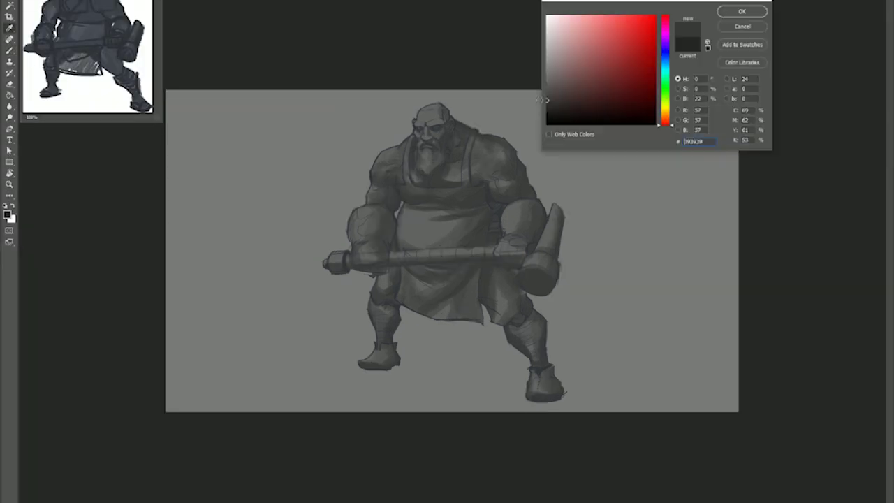
Set the painting colour to dark grey #393939 and shade the apron below the hammer handle and under the chest
key("Return")
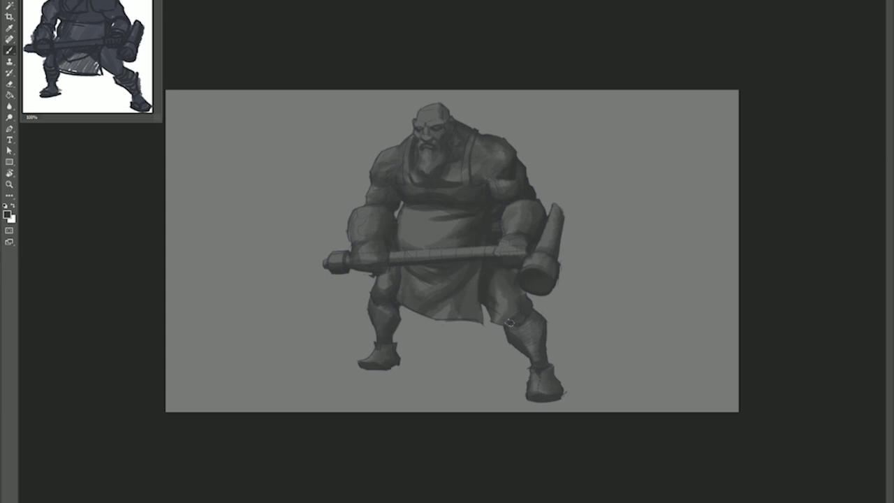
left_click_drag(420, 287, 478, 268)
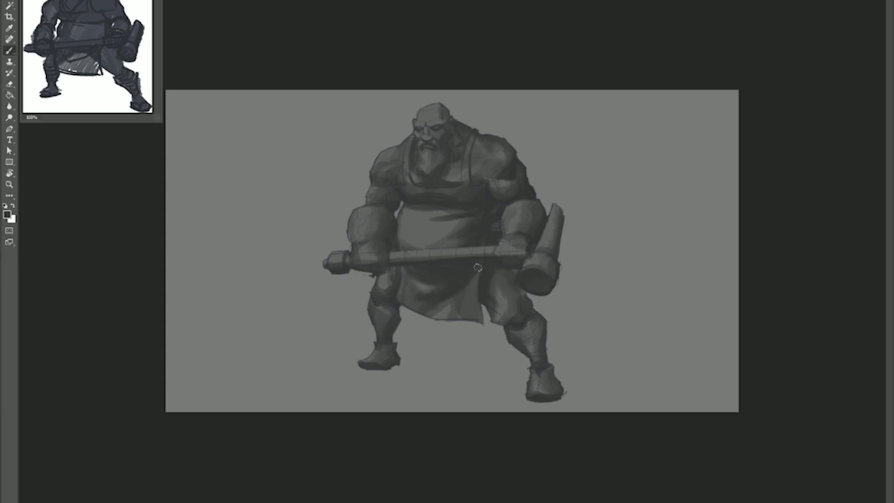
key("ctrl+plus")
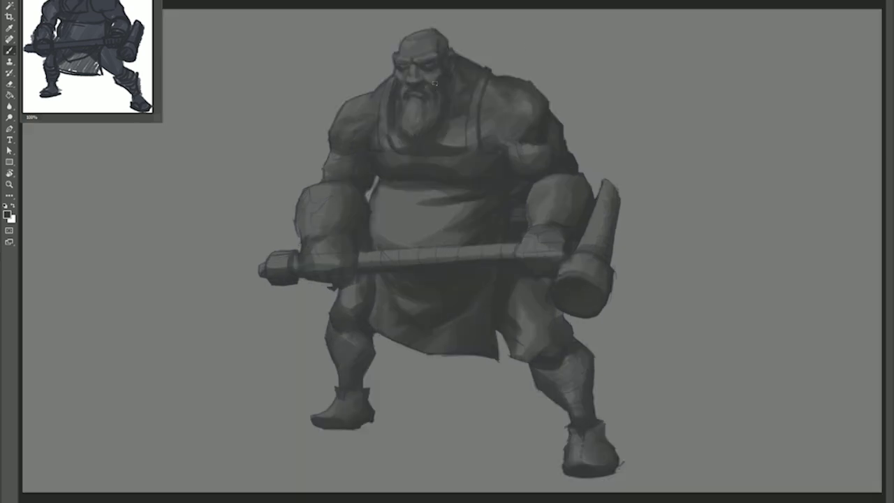
left_click_drag(420, 205, 492, 195)
Paint dark shadows on the shoulder and arm nearest the hammer head, along the chest and beside the elbow
left_click_drag(531, 138, 574, 173)
left_click_drag(520, 171, 559, 129)
left_click_drag(496, 107, 521, 116)
left_click_drag(504, 153, 440, 180)
left_click_drag(516, 176, 519, 233)
mouse_move(507, 198)
left_mouse_down()
mouse_move(448, 234)
mouse_move(499, 209)
left_mouse_up()
Deepen the shading on the apron skirt and around both hands gripping the hammer
key("ctrl+minus")
left_click_drag(422, 262, 419, 311)
left_click_drag(382, 259, 405, 262)
left_click_drag(379, 243, 410, 255)
left_click_drag(511, 235, 523, 270)
Shade the boots, the shin, the apron fold, the forearm and the butt end of the hammer
key("ctrl+minus")
mouse_move(434, 260)
left_mouse_down()
mouse_move(488, 286)
mouse_move(436, 301)
left_mouse_up()
left_click_drag(495, 333, 519, 337)
left_click_drag(408, 315, 394, 330)
left_click_drag(373, 361, 395, 362)
left_click_drag(527, 224, 527, 245)
left_click_drag(519, 265, 543, 263)
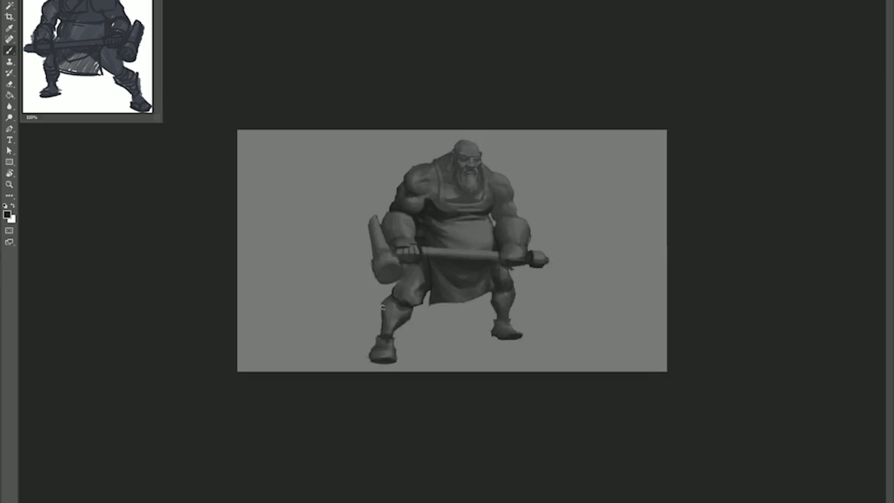
left_click_drag(492, 206, 499, 222)
Define the two apron straps and shade the ear, shoulder and upper chest
key("ctrl+plus")
key("ctrl+plus")
key("ctrl+plus")
left_click_drag(503, 60, 499, 157)
left_click_drag(375, 69, 382, 155)
left_click_drag(457, 50, 456, 97)
left_click_drag(336, 118, 305, 134)
left_click_drag(377, 120, 393, 155)
Refine the forehead, brow and nose area of the character's face
left_click_drag(411, 47, 433, 42)
mouse_move(382, 44)
left_mouse_down()
mouse_move(398, 48)
mouse_move(391, 71)
left_mouse_up()
left_click_drag(439, 57, 414, 84)
Mirror the canvas and shade the side of the head and the edge of the beard
key("ctrl+shift+h")
left_click_drag(466, 10, 458, 63)
left_click_drag(469, 62, 482, 151)
Paint form shading on the gauntlet, hammer head, belly, thigh and chest
left_click_drag(272, 215, 306, 260)
left_click_drag(260, 354, 312, 333)
left_click_drag(269, 234, 286, 287)
left_click_drag(475, 256, 541, 249)
mouse_move(319, 335)
left_mouse_down()
mouse_move(359, 329)
mouse_move(363, 391)
left_mouse_up()
left_click_drag(409, 164, 443, 185)
Mirror the canvas back and paint dark wrapping bands across the hammer handle
key("ctrl+shift+h")
left_click_drag(361, 292, 362, 315)
left_click_drag(434, 287, 437, 311)
Brush darker shading along the cheek and the side of the beard
key("z")
left_click_drag(543, 351, 537, 352)
key("b")
mouse_move(436, 72)
left_mouse_down()
mouse_move(420, 87)
mouse_move(441, 91)
left_mouse_up()
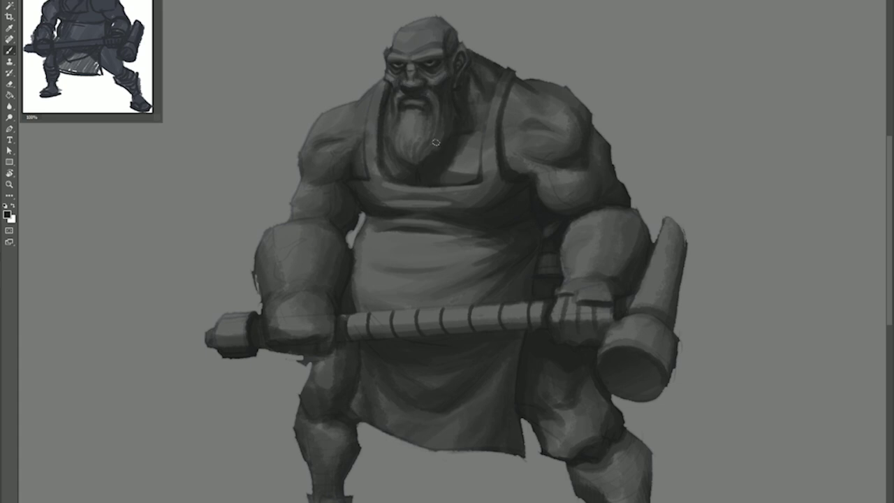
Mirror the canvas and block in lighter grey highlights on the belly, shoulder, knee and hammer handle
key("ctrl+minus")
key("ctrl+minus")
key("ctrl+minus")
key("ctrl+minus")
key("ctrl+shift+h")
left_click_drag(458, 238, 478, 244)
left_click_drag(428, 199, 438, 210)
left_click_drag(424, 268, 430, 282)
left_click_drag(440, 248, 472, 250)
Add light highlights to the beard, nose, ear, belly and both shoulders
key("ctrl+plus")
key("ctrl+plus")
key("ctrl+plus")
mouse_move(494, 104)
left_mouse_down()
mouse_move(497, 129)
mouse_move(500, 109)
left_mouse_up()
left_click_drag(493, 66, 494, 76)
left_click_drag(474, 209, 507, 204)
left_click_drag(452, 54, 456, 64)
left_click_drag(373, 114, 396, 104)
left_click_drag(546, 104, 562, 128)
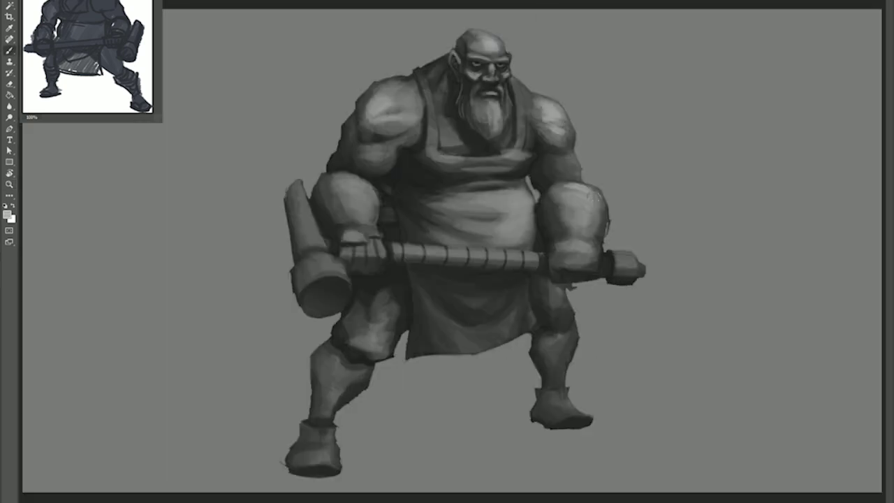
Highlight the gauntlet, belly and top edge of the apron, and undo the last stroke on the strap
left_click_drag(349, 181, 368, 210)
left_click_drag(476, 211, 521, 204)
left_click_drag(429, 155, 524, 159)
left_click_drag(427, 85, 434, 146)
key("ctrl+z")
Mirror the canvas and add highlights to the shoulder, knuckles, hammer head and handle wrapping
key("ctrl+shift+h")
left_click_drag(498, 120, 528, 128)
left_click_drag(524, 240, 525, 257)
left_click_drag(565, 256, 608, 271)
mouse_move(368, 255)
left_mouse_down()
mouse_move(510, 246)
mouse_move(383, 268)
mouse_move(402, 267)
left_mouse_up()
key("e")
key("b")
mouse_move(420, 252)
left_mouse_down()
mouse_move(421, 268)
mouse_move(439, 266)
left_mouse_up()
Render light metal edges on the hammer's butt end and the rim of its head
key("ctrl+plus")
left_click_drag(236, 260, 232, 295)
left_click_drag(265, 257, 265, 294)
left_click_drag(619, 318, 667, 307)
left_click_drag(611, 316, 651, 289)
Paint the hammer's blade and collar, and clean up the blade's outer edge with the Eraser
left_click_drag(678, 166, 644, 252)
left_click_drag(611, 300, 621, 333)
key("e")
left_click_drag(699, 176, 691, 288)
key("b")
Brush highlights onto both gauntlets and the muscles of the hammer-side shoulder
left_click_drag(584, 167, 578, 220)
left_click_drag(538, 46, 559, 69)
left_click_drag(275, 190, 328, 169)
left_click_drag(548, 69, 577, 47)
Paint the lower apron folds, sample a tone from the shoulder and blend the shoulder with it
key("ctrl+minus")
key("ctrl+minus")
key("e")
key("b")
left_click_drag(441, 313, 462, 288)
left_click(426, 270, "alt")
left_click(495, 156, "alt")
left_click_drag(475, 171, 512, 146)
Mirror the canvas, paint wrapped bands around both shins and define the tops of the boots
key("ctrl+shift+h")
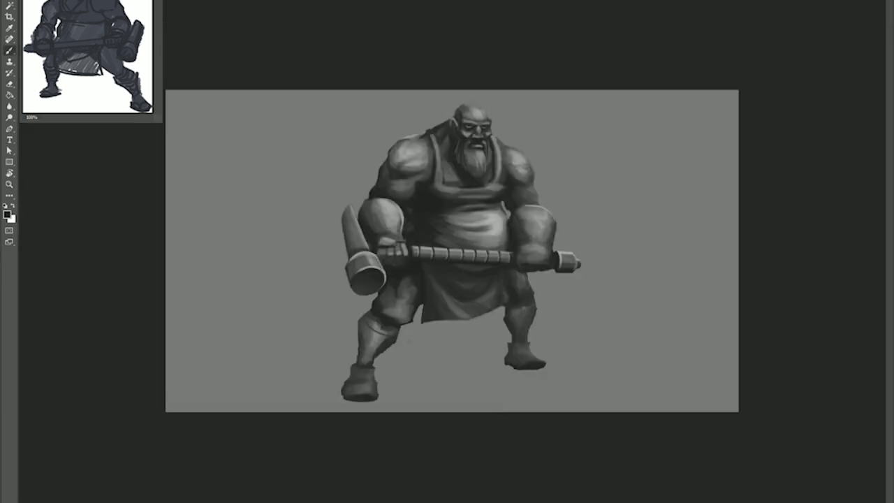
left_click_drag(511, 315, 533, 312)
left_click_drag(366, 323, 387, 334)
key("ctrl+plus")
key("ctrl+plus")
left_click_drag(297, 342, 338, 363)
left_click_drag(572, 393, 604, 394)
left_click_drag(286, 441, 306, 443)
left_click_drag(256, 485, 299, 450)
left_click_drag(615, 419, 606, 445)
Trim the outer edge of the hammer blade with the Eraser and repaint the blade's surface and base
key("e")
left_click_drag(233, 180, 245, 308)
key("b")
mouse_move(245, 234)
left_mouse_down()
mouse_move(238, 143)
mouse_move(235, 196)
left_mouse_up()
mouse_move(255, 255)
left_mouse_down()
mouse_move(248, 266)
mouse_move(270, 271)
left_mouse_up()
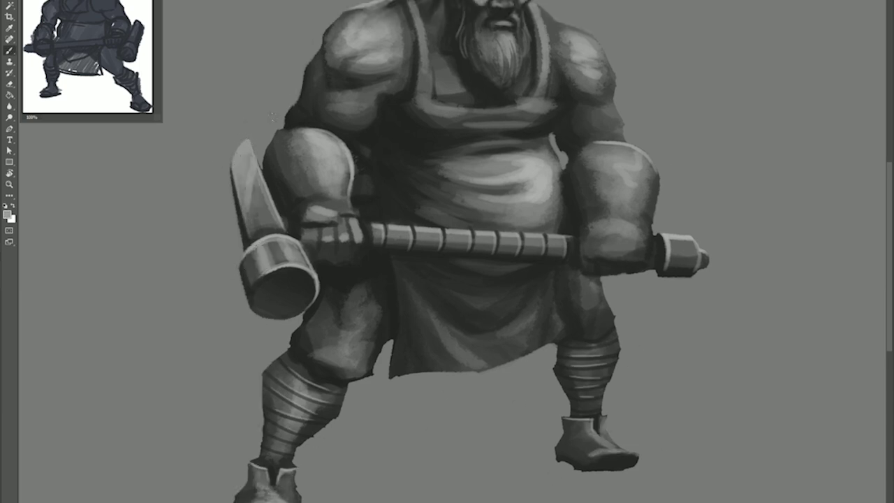
Touch up the hammer blade and nearby gauntlet, and brush white rim highlights along the hammer-side shoulder, arm and gauntlet
left_click_drag(262, 174, 248, 217)
left_click_drag(349, 174, 362, 220)
key("d")
key("x")
left_click_drag(405, 47, 340, 79)
left_click_drag(332, 97, 316, 135)
left_click_drag(324, 174, 281, 192)
left_click_drag(362, 88, 374, 83)
Brush white rim highlights along the neck, the edge of the head, the apron strap and the far shoulder
left_click_drag(458, 15, 424, 34)
left_click_drag(419, 36, 429, 55)
left_click_drag(461, 27, 473, 23)
left_click_drag(531, 2, 539, 27)
left_click_drag(542, 29, 538, 44)
left_click_drag(483, 37, 534, 74)
left_click_drag(536, 55, 539, 106)
left_click_drag(545, 47, 559, 131)
mouse_move(570, 68)
left_mouse_down()
mouse_move(611, 87)
mouse_move(629, 125)
left_mouse_up()
Add edge highlights to the far gauntlet, hammer handle and pommel, and strengthen the rim light on the shoulder and neck
left_click_drag(588, 204, 647, 190)
left_click_drag(387, 270, 619, 284)
key("m")
left_click_drag(642, 262, 383, 310)
key("ctrl+d")
key("b")
left_click_drag(677, 280, 684, 317)
left_click_drag(390, 49, 338, 81)
left_click_drag(459, 16, 427, 33)
Mirror the canvas and refine the hammer, the apron's chest edge and the upper arms with alternating light and dark strokes
key("ctrl+shift+h")
left_click_drag(434, 279, 412, 246)
mouse_move(615, 249)
left_mouse_down()
mouse_move(578, 295)
mouse_move(624, 279)
left_mouse_up()
left_click_drag(617, 225, 648, 153)
left_click_drag(372, 117, 440, 119)
left_click_drag(364, 186, 406, 196)
key("x")
left_click_drag(342, 105, 373, 124)
left_click_drag(492, 105, 544, 98)
key("x")
Brush edge highlights along the lower apron, the legs and the gauntlet
left_click_drag(304, 128, 309, 134)
left_click_drag(331, 296, 413, 383)
left_click_drag(591, 326, 605, 362)
left_click_drag(294, 293, 292, 420)
left_click_drag(419, 265, 405, 280)
left_click_drag(279, 192, 274, 269)
Mirror the canvas and paint highlights on the nose, eyes, cheekbones and ear of the face
key("z")
left_click(383, 64)
key("ctrl+shift+h")
key("b")
left_click_drag(464, 167, 499, 170)
mouse_move(336, 69)
left_mouse_down()
mouse_move(354, 109)
mouse_move(464, 126)
left_mouse_up()
left_click_drag(419, 103, 444, 108)
mouse_move(515, 107)
left_mouse_down()
mouse_move(530, 112)
mouse_move(542, 169)
left_mouse_up()
left_click_drag(557, 105, 567, 142)
left_click_drag(487, 127, 503, 126)
Paint dark shadows between the brows, under the nose and around the mouth
key("x")
left_click_drag(495, 83, 495, 99)
left_click_drag(454, 179, 500, 189)
left_click_drag(380, 116, 383, 154)
left_click_drag(461, 212, 485, 209)
left_click_drag(517, 223, 478, 222)
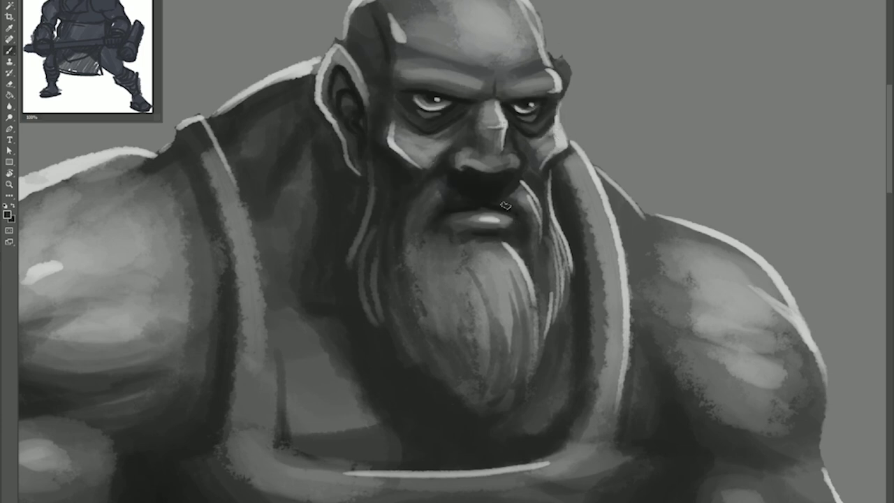
Mirror the canvas back and paint dark eyebrows with light accents above the eyes
key("ctrl+shift+h")
left_click_drag(475, 115, 449, 171)
key("e")
key("b")
left_click_drag(308, 91, 369, 93)
mouse_move(468, 87)
left_mouse_down()
mouse_move(420, 97)
mouse_move(459, 87)
left_mouse_up()
key("x")
left_click_drag(314, 92, 350, 92)
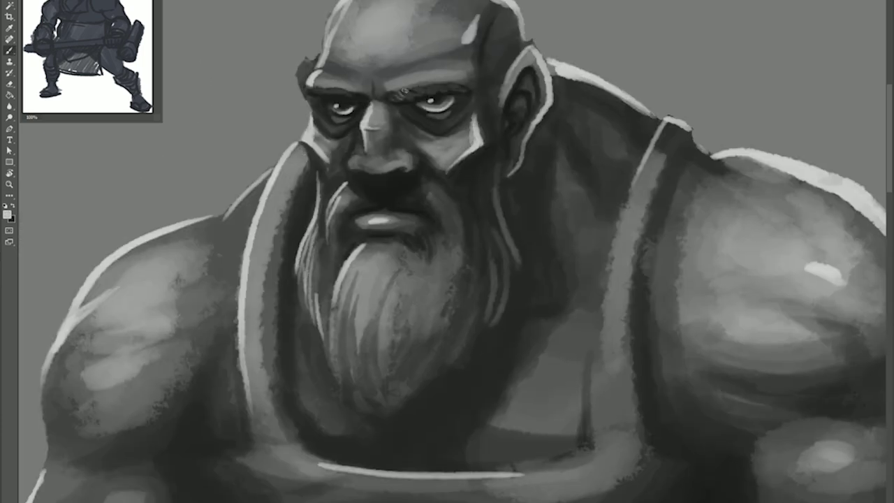
key("ctrl+0")
left_click(410, 65)
key("x")
key("x")
key("ctrl+0")
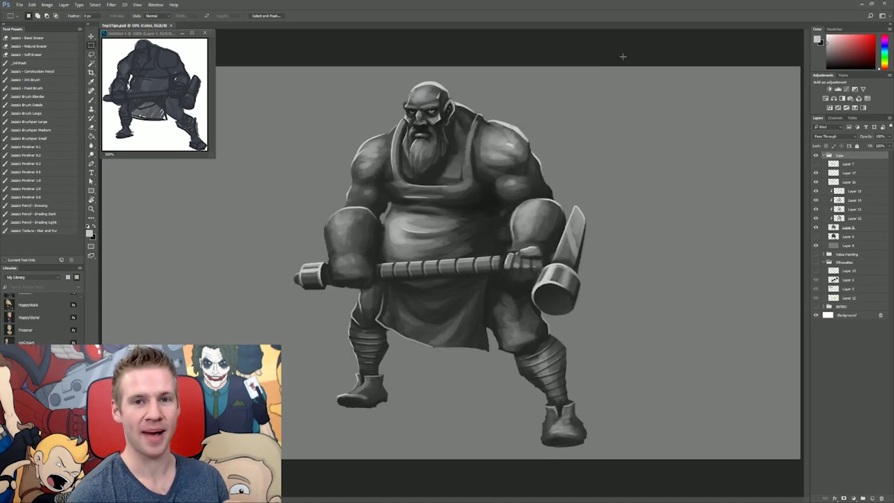
Move the floating reference sketch over the canvas and close it
left_click_drag(159, 35, 578, 101)
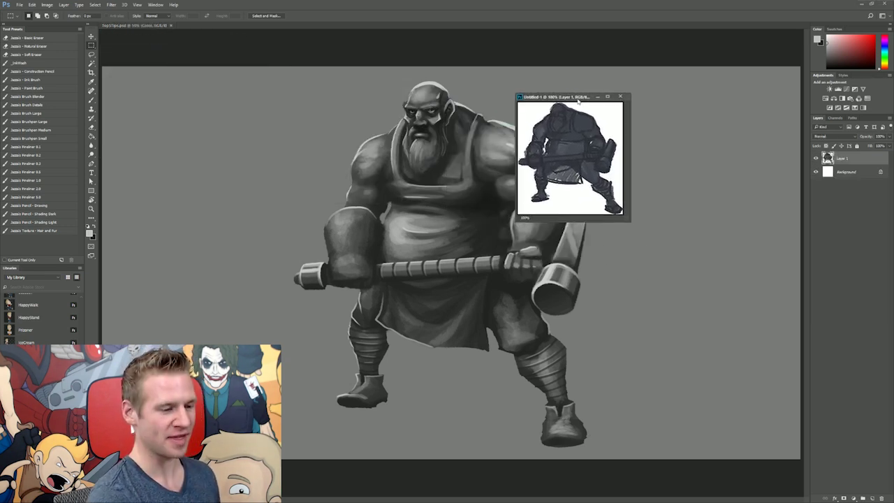
left_click(620, 97)
left_click(467, 183)
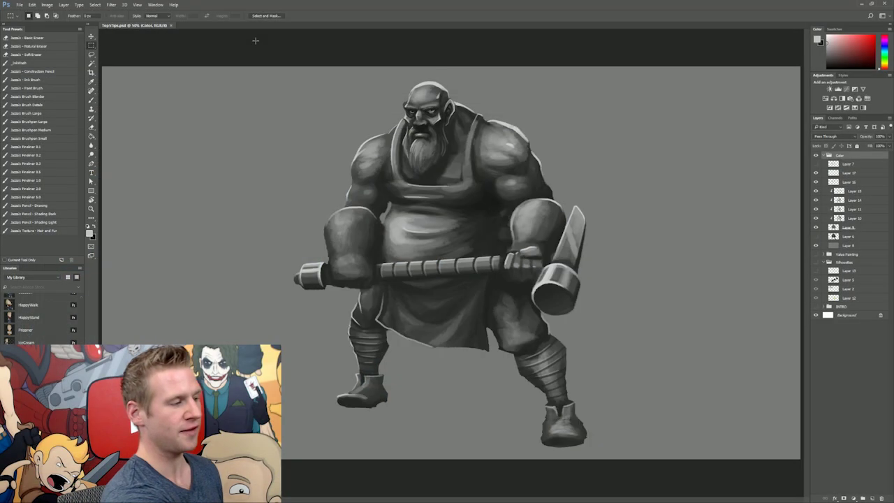
Open the Adobe Color Themes extension and place it beside the character
left_click(155, 5)
mouse_move(179, 37)
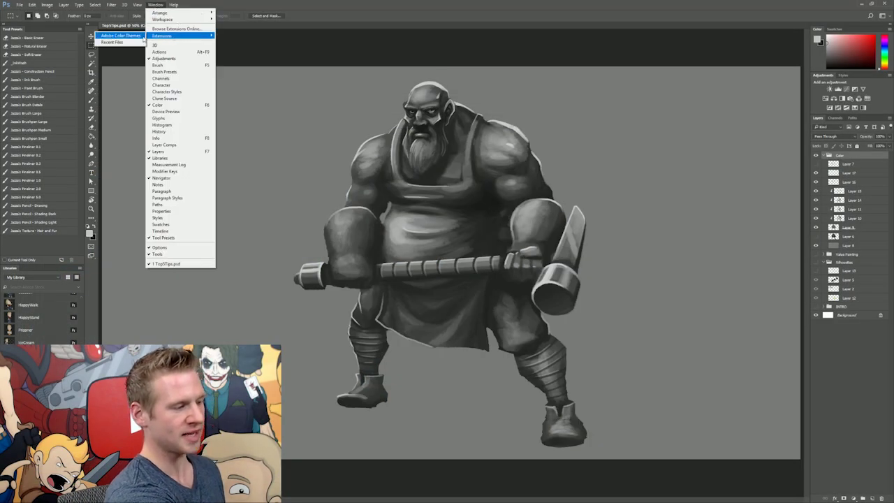
left_click(135, 37)
left_click_drag(665, 128, 613, 54)
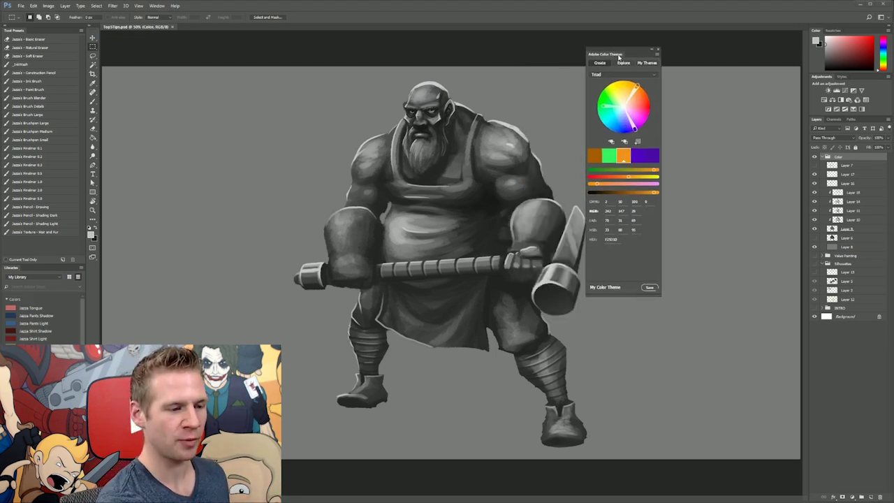
left_click_drag(618, 56, 623, 56)
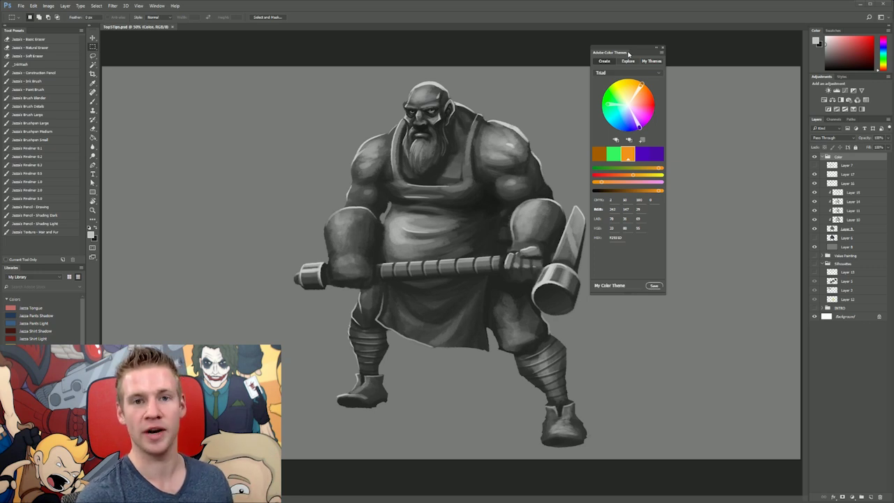
Stamp the character layers from Layer 17 down to the base figure into a merged copy and hide the originals
left_click(848, 175)
left_click(848, 229, "shift")
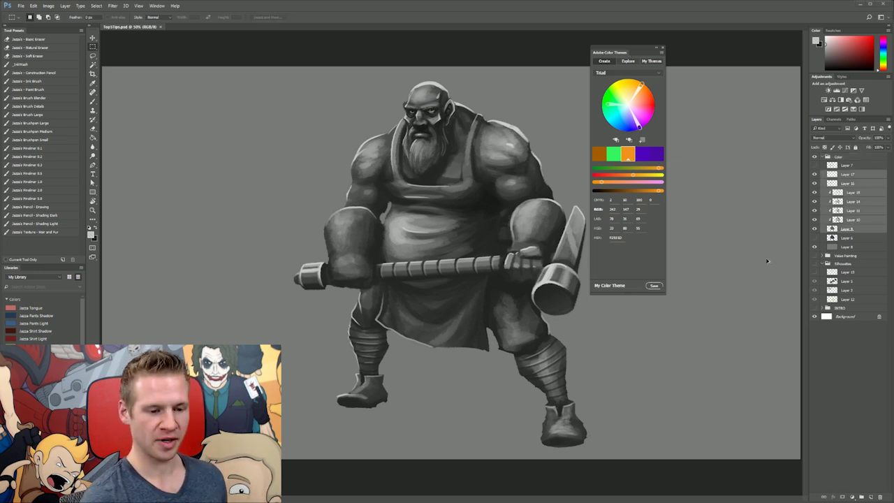
key("ctrl+alt+e")
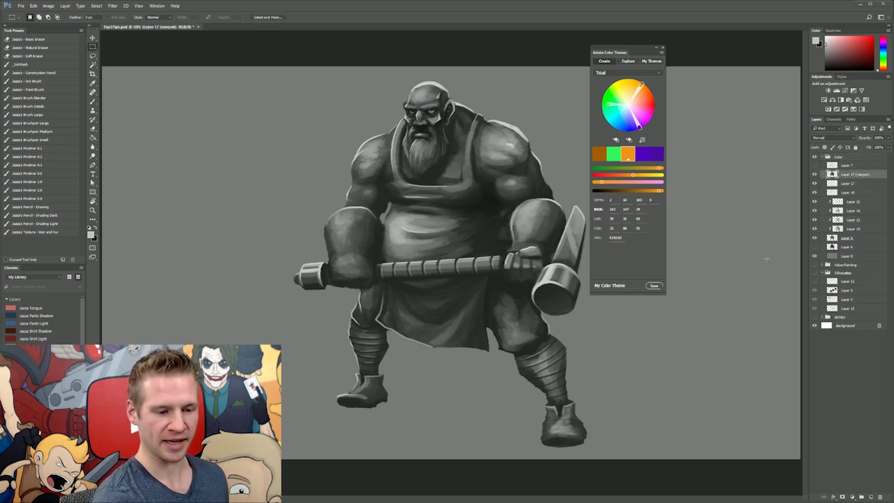
left_click_drag(814, 183, 814, 236)
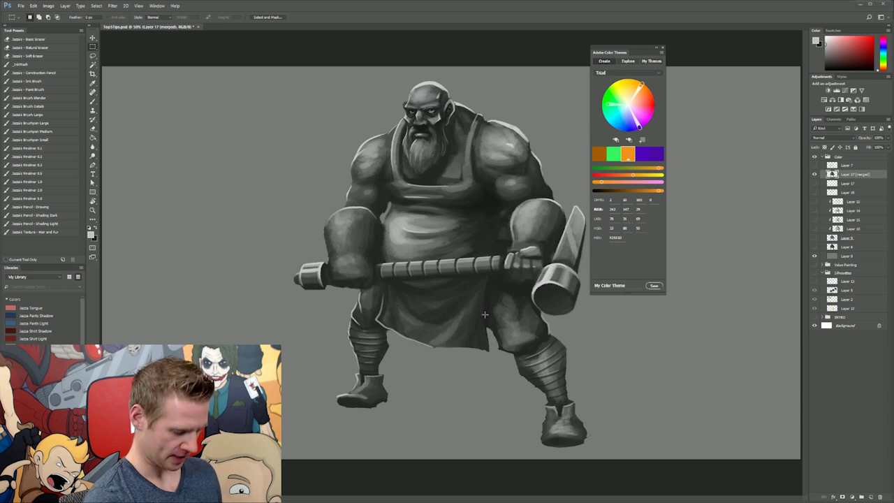
Create a layer clipped to the merged figure and paint the bare arm opposite the hammer head in a light tan skin colour
key("ctrl+shift+alt+n")
key("b")
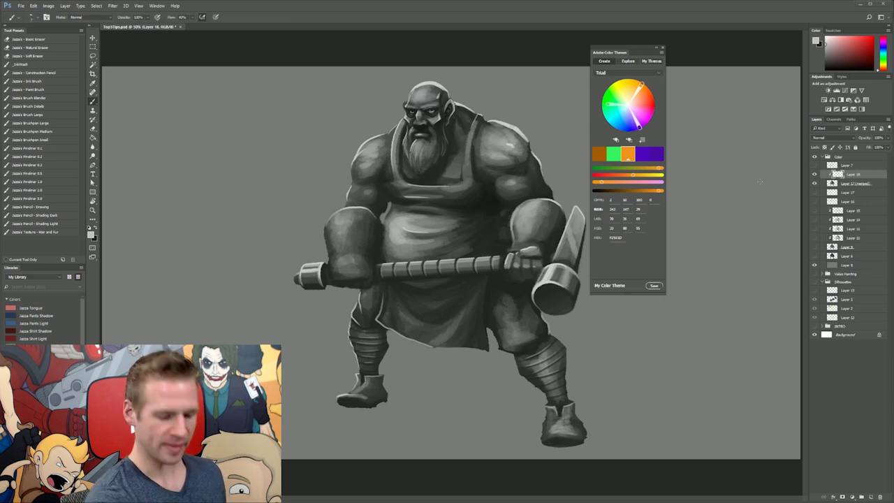
key("i")
left_click(92, 234)
left_click(679, 69)
key("b")
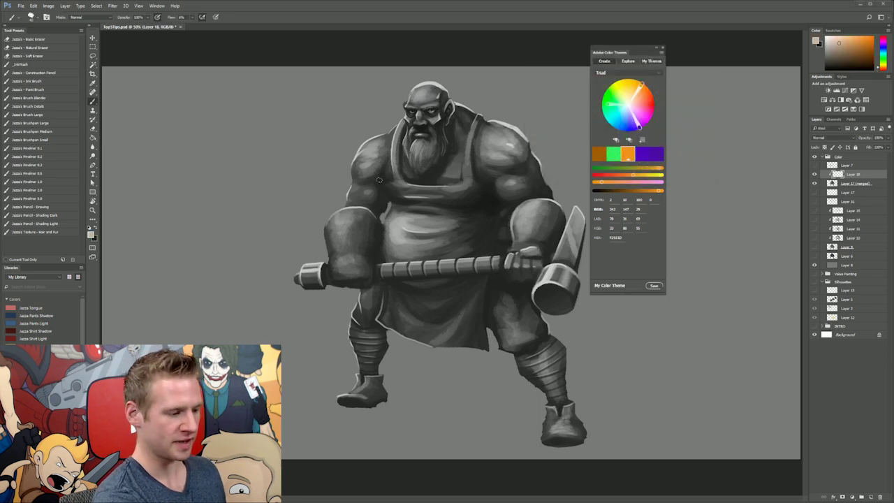
mouse_move(358, 157)
left_mouse_down()
mouse_move(355, 187)
mouse_move(381, 206)
left_mouse_up()
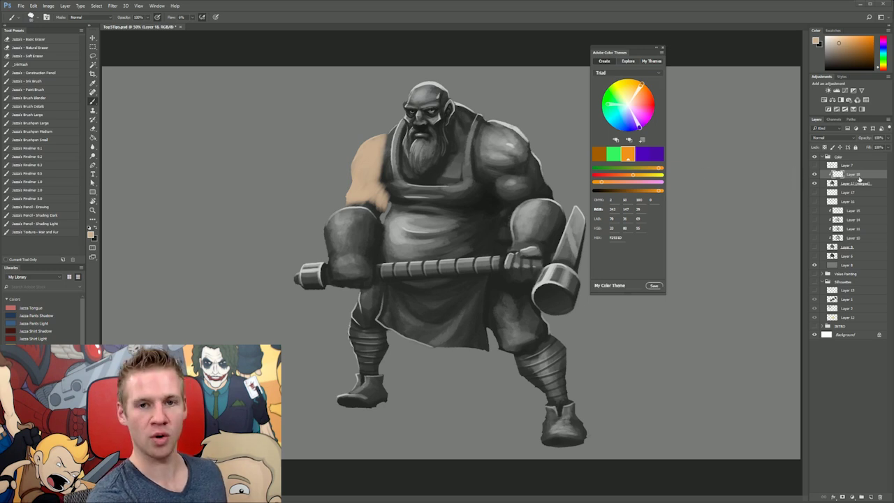
Choose a painting brush preset, then set the skin layer's blending to Vivid Light and lower its opacity
left_click(42, 93)
scroll(833, 139, "down", 13)
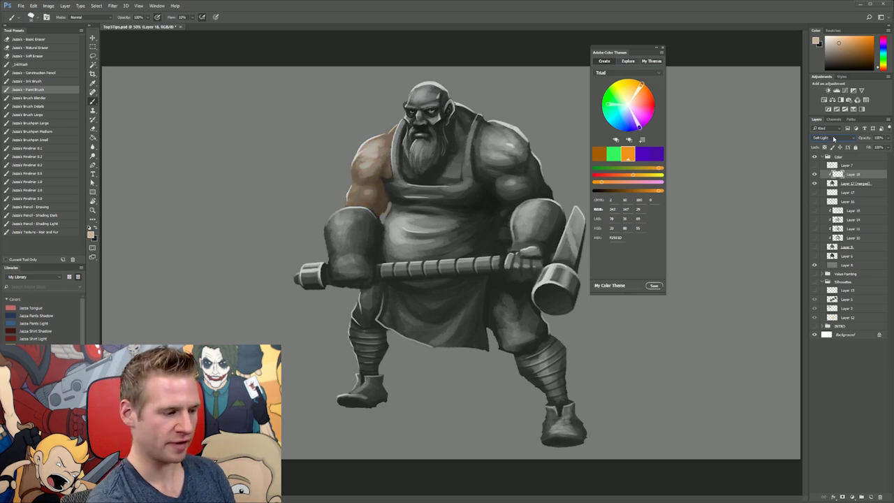
scroll(834, 139, "down", 2)
scroll(833, 139, "down", 2)
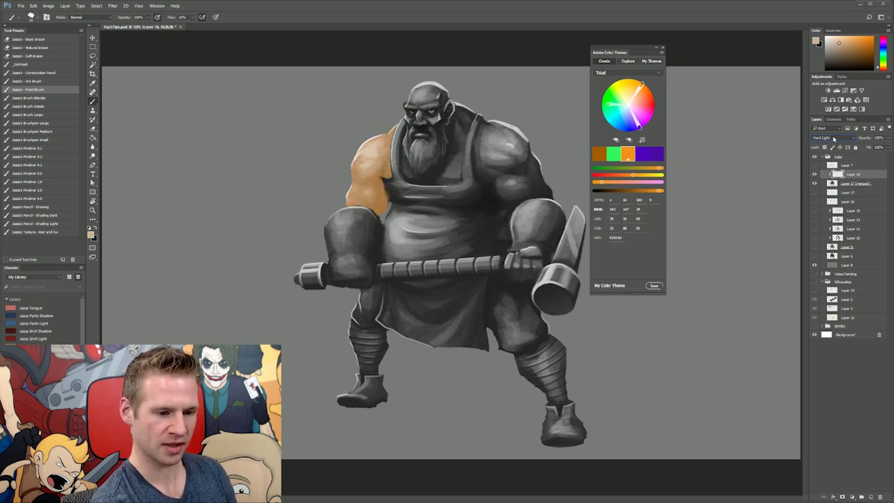
left_click(887, 138)
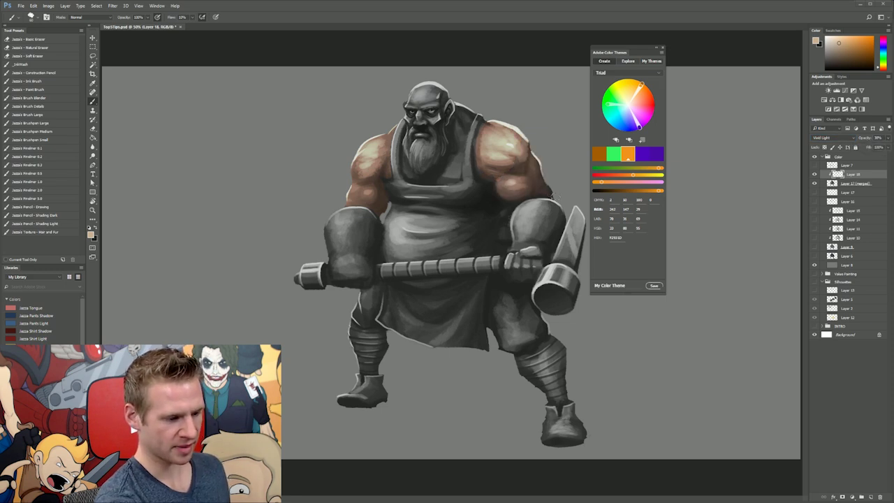
Paint the skin colour over the face, head and neck and save the document
mouse_move(412, 104)
left_mouse_down()
mouse_move(440, 91)
mouse_move(454, 172)
left_mouse_up()
key("ctrl+s")
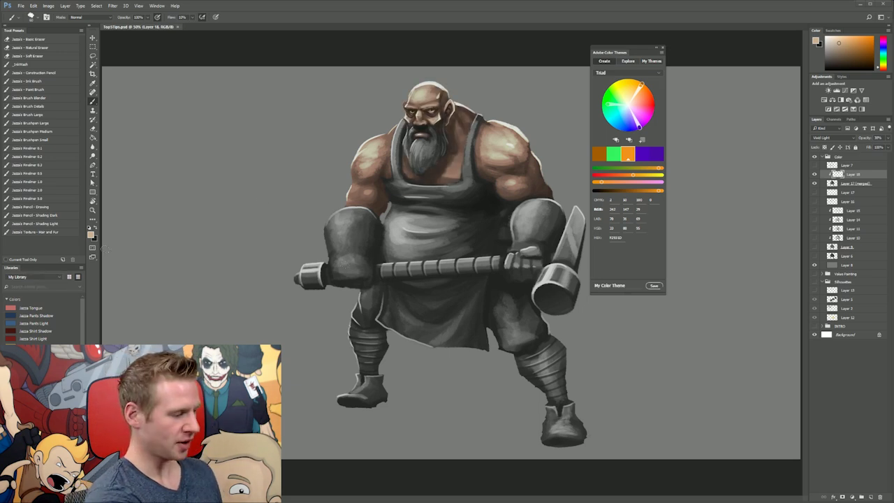
Switch to the Color Swatches library and float the Libraries panel beside the character
left_click(35, 277)
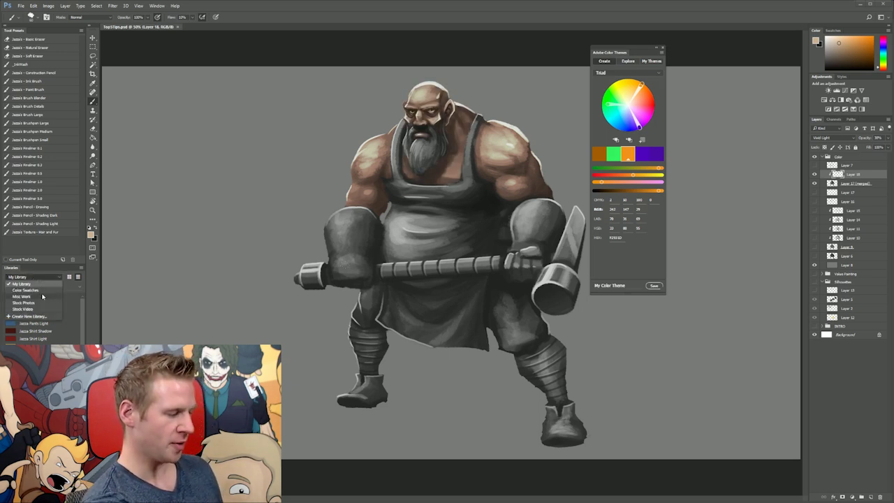
left_click(38, 290)
left_click_drag(17, 271, 202, 54)
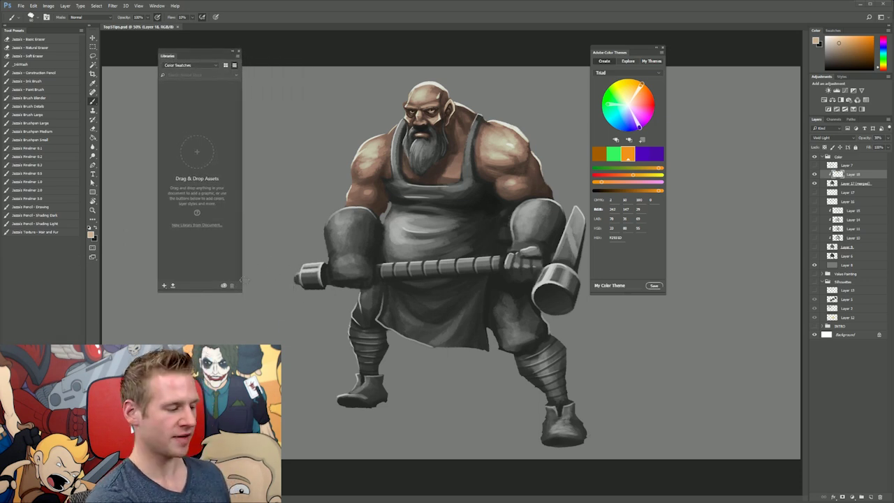
Add only the foreground colour to the Color Swatches library and name it Skin Base
left_click(164, 286)
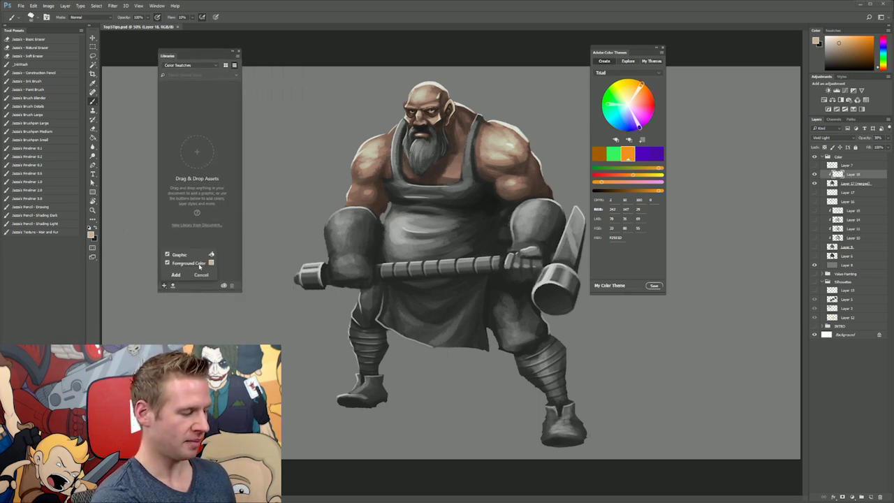
left_click(167, 254)
left_click(175, 274)
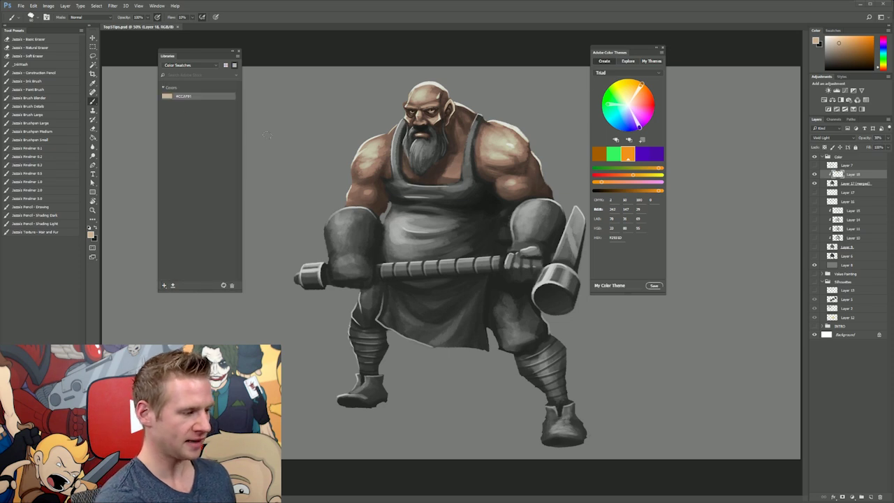
double_click(185, 96)
key("BackSpace")
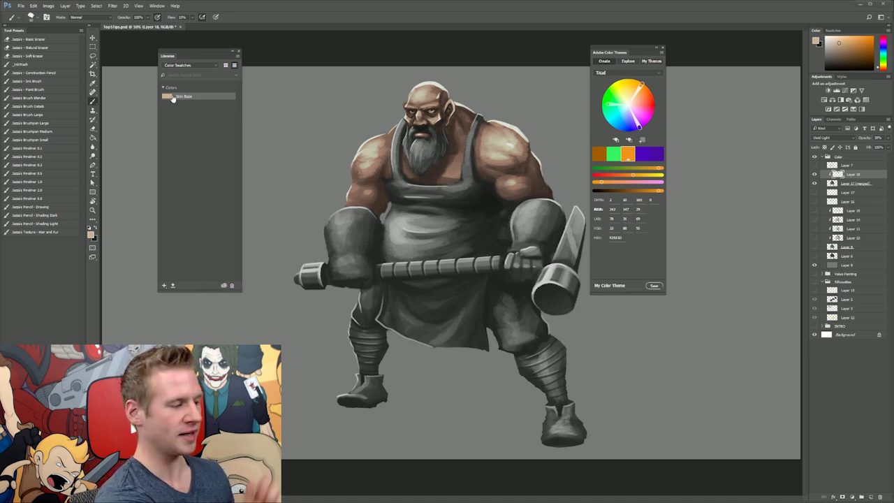
Try the Monochromatic colour rule with the base colour shifted from orange to purple and then yellow
left_click_drag(624, 52, 624, 50)
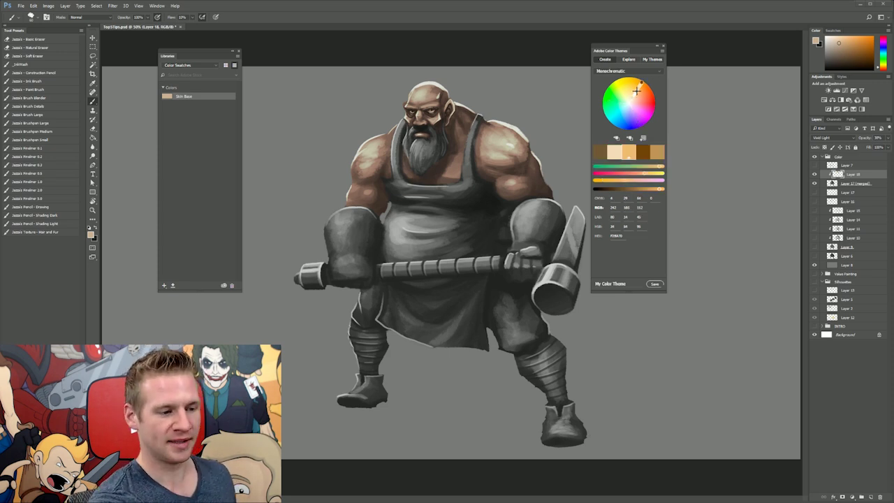
mouse_move(637, 88)
left_mouse_down()
mouse_move(610, 98)
mouse_move(625, 120)
mouse_move(624, 86)
mouse_move(630, 110)
left_mouse_up()
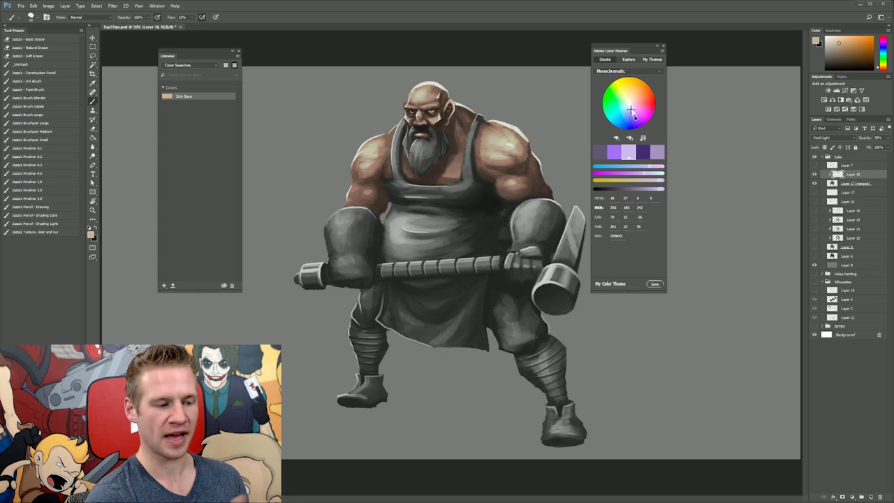
left_click(657, 71)
left_click(647, 127)
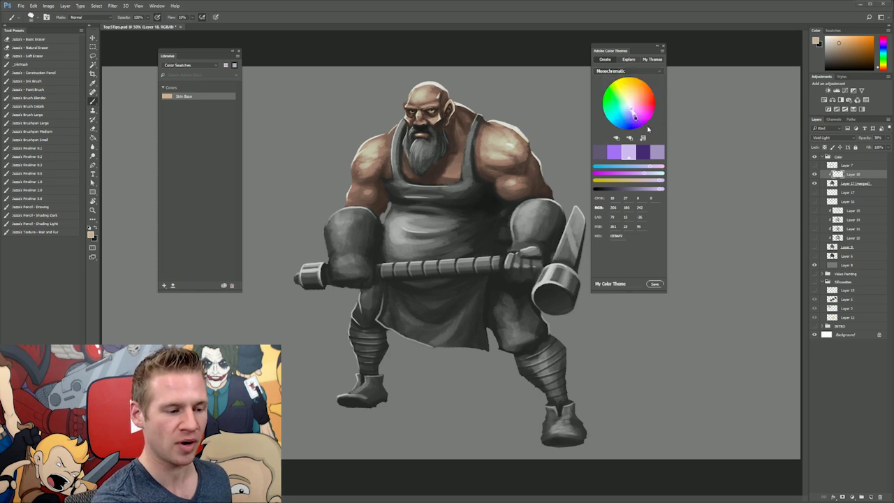
mouse_move(631, 110)
left_mouse_down()
mouse_move(634, 91)
mouse_move(619, 83)
left_mouse_up()
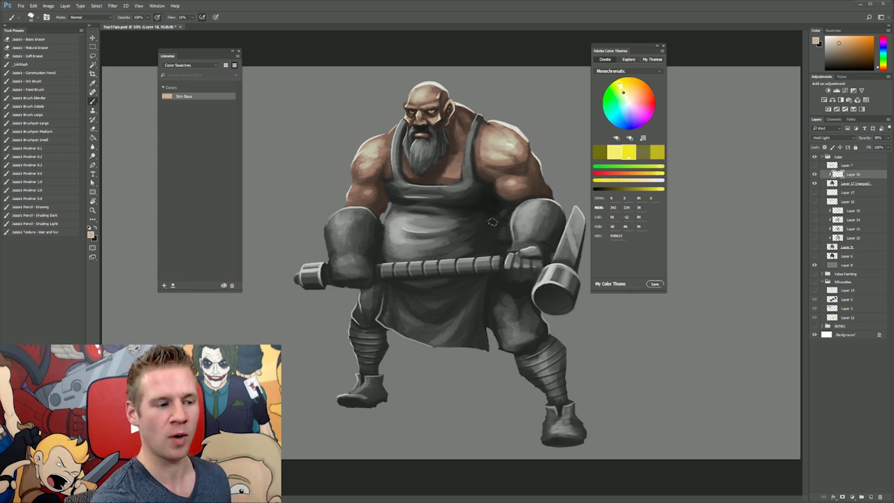
Switch the colour rule to Triad and shift the theme around the wheel to orange, green and blue
left_click(657, 71)
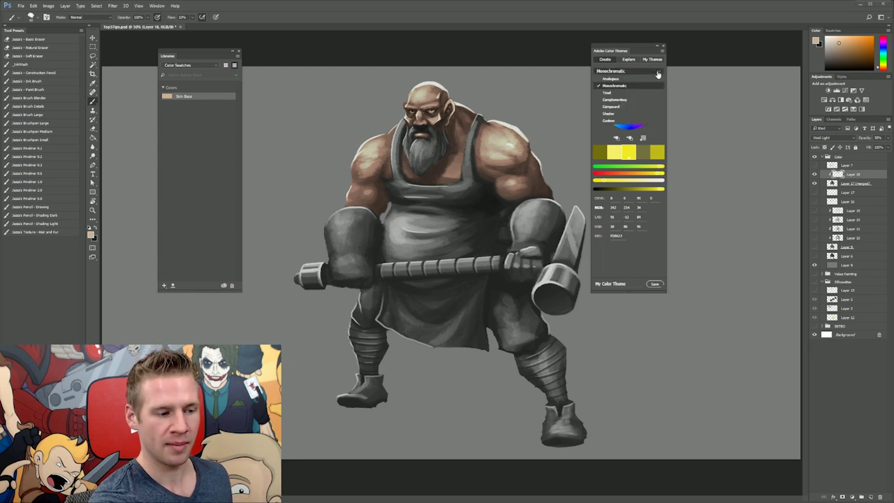
left_click(607, 92)
left_click_drag(652, 105, 630, 119)
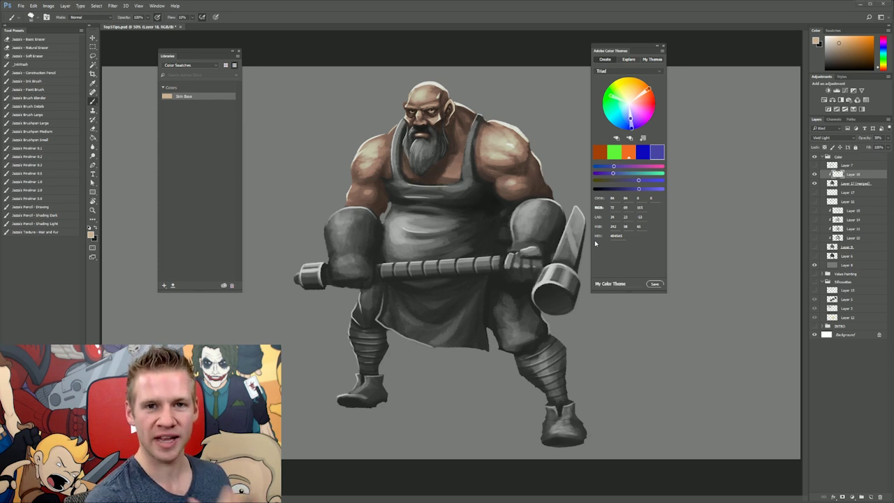
Switch the colour rule to Compound and move the base colour on the wheel to a coral orange
left_click(647, 72)
left_click(626, 101)
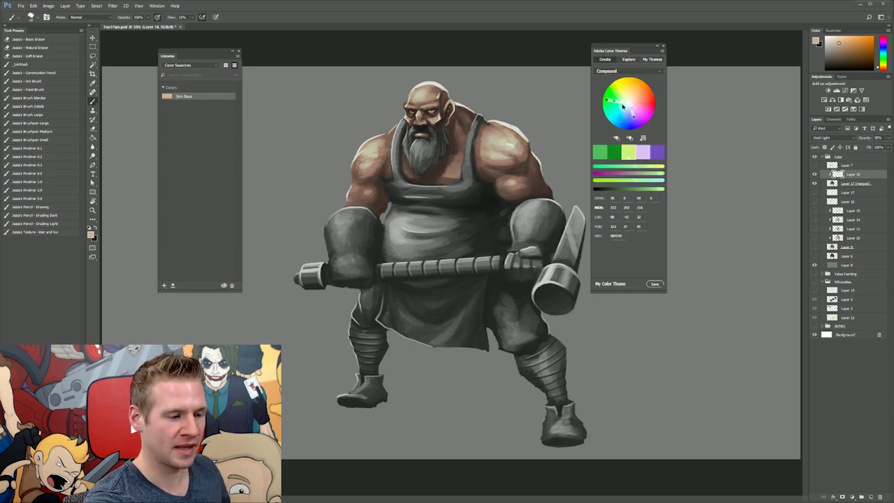
left_click_drag(629, 92, 647, 104)
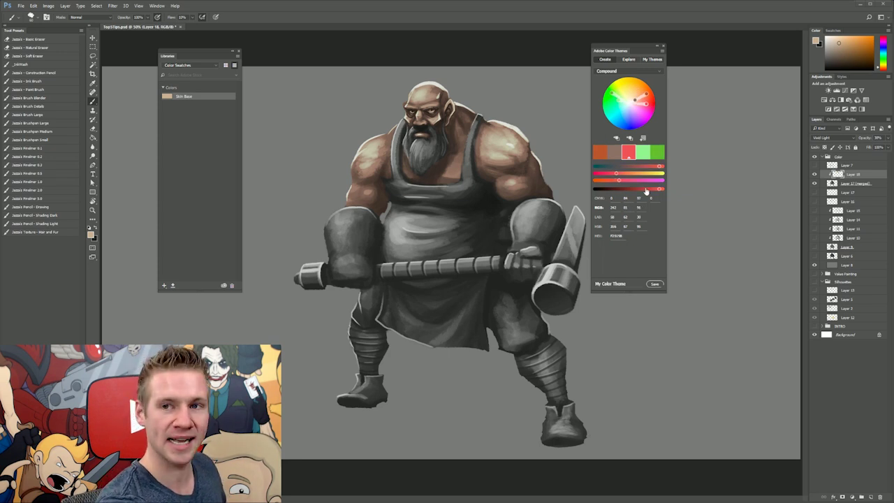
left_click_drag(646, 105, 643, 97)
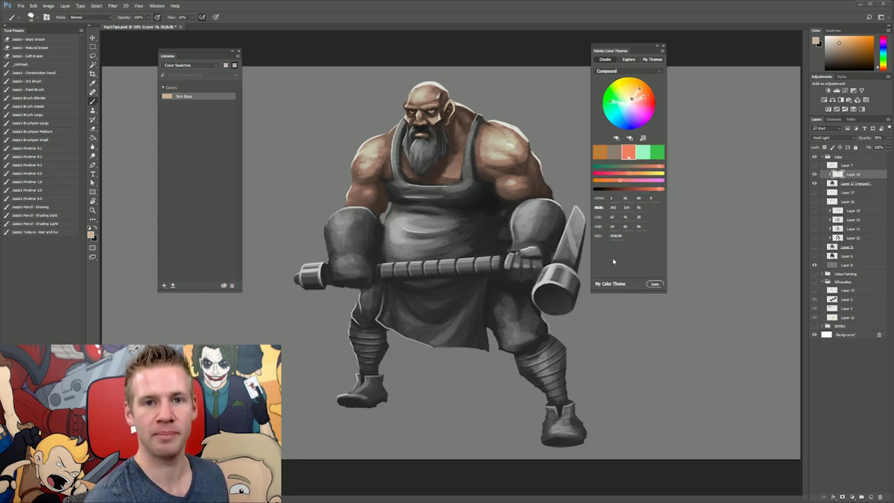
Switch the theme sliders to HSB and darken the base colour to a brown with saturation 77 and brightness 38
left_click(599, 217)
left_click(599, 226)
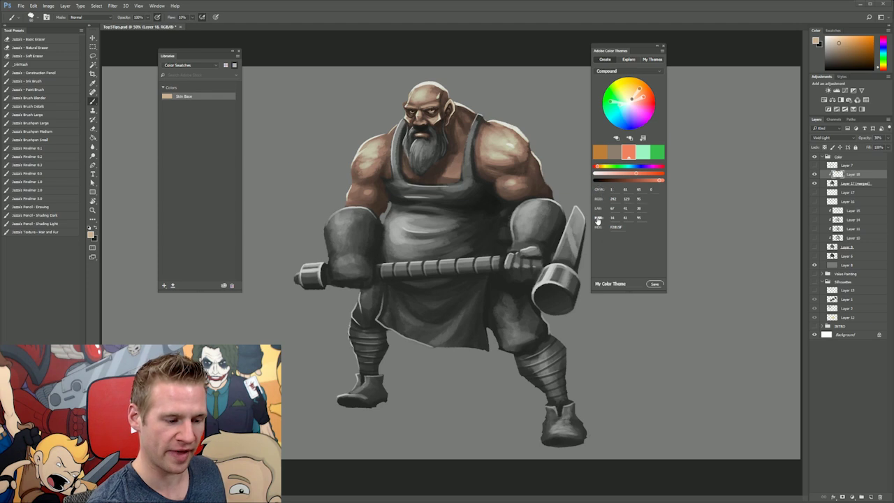
left_click(600, 190)
left_click_drag(598, 166, 600, 167)
left_click_drag(657, 181, 639, 174)
left_click_drag(626, 180, 644, 174)
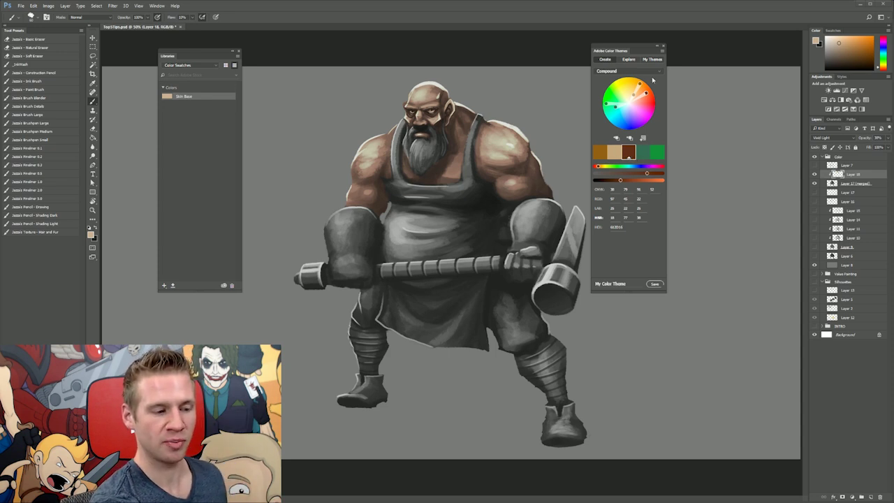
Change the theme's colour rule to Complementary
left_click(659, 71)
left_click(635, 100)
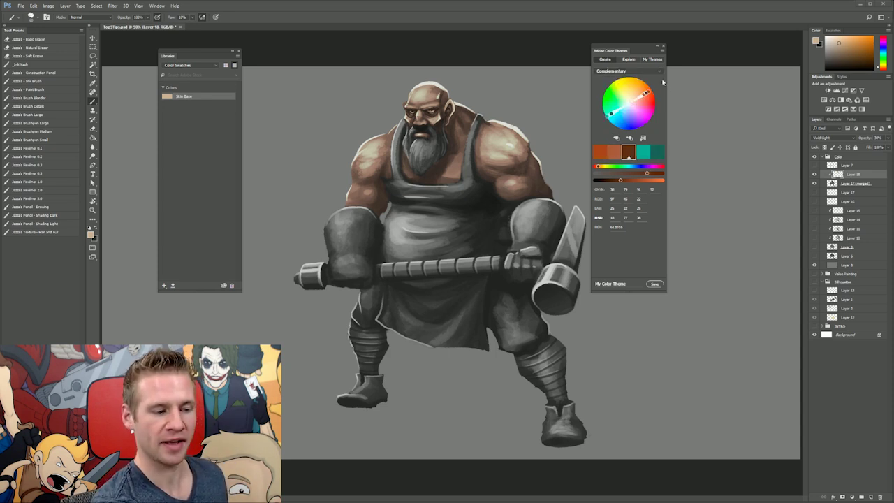
Try other colour rules on the theme, including Shades, and settle on Compound
left_click(660, 72)
left_click(635, 92)
left_click(659, 72)
left_click(660, 90)
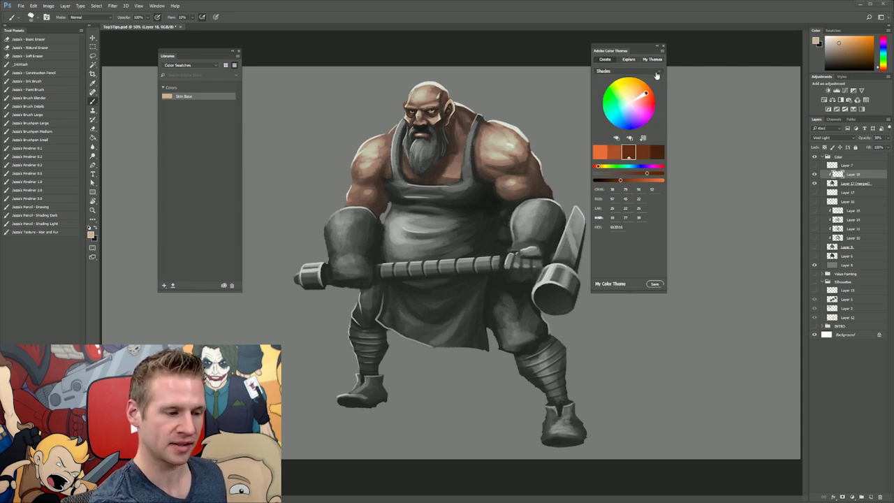
left_click(657, 72)
left_click(637, 107)
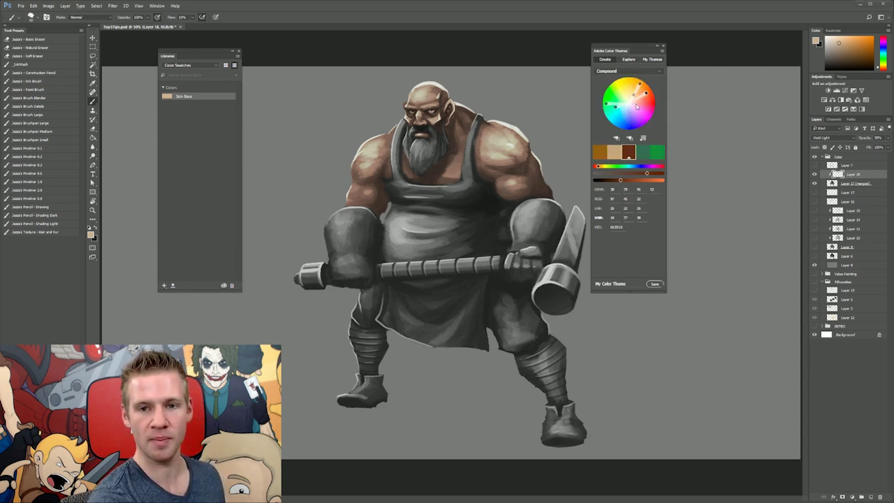
Switch the theme's colour rule to Custom and adjust the fourth swatch to a muted teal green
left_click(655, 72)
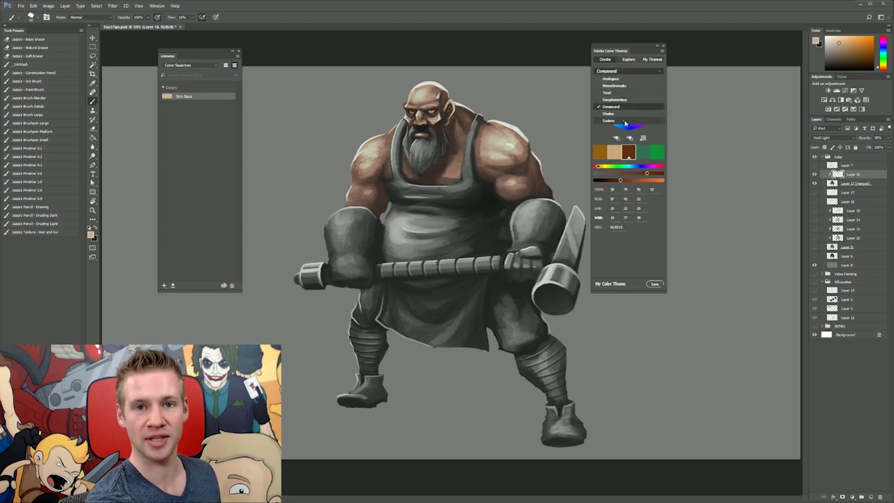
left_click(624, 121)
left_click(643, 152)
left_click_drag(639, 181, 617, 168)
Recolour the theme's fifth swatch to a pale blue-grey with hue 218, saturation 12 and brightness 75
left_click(659, 154)
left_click_drag(618, 170, 599, 177)
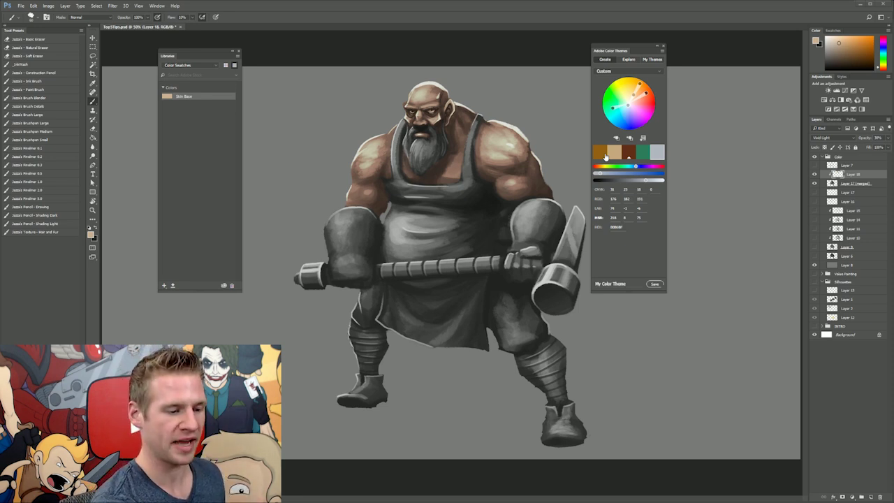
left_click_drag(600, 174, 603, 173)
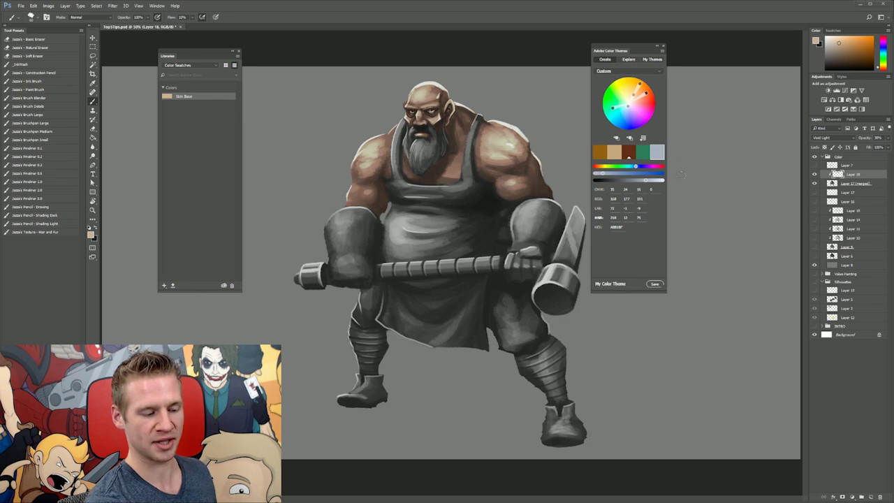
Save the colour theme to the Color Swatches library under the name Blacksmith
scroll(627, 279, "down", 1)
type("Blacksmith")
key("Return")
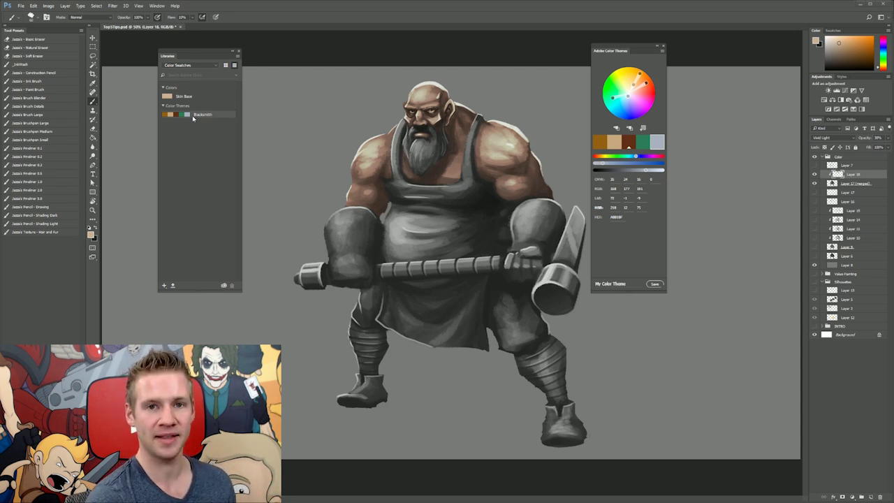
Add a new layer above the clipped skin layer and try a test dab of the skin tone beside the character
left_click(90, 234)
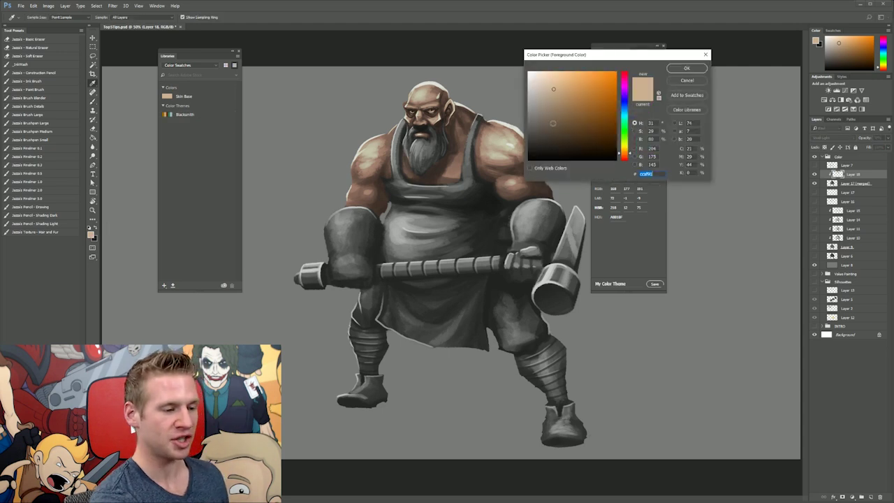
left_click(705, 55)
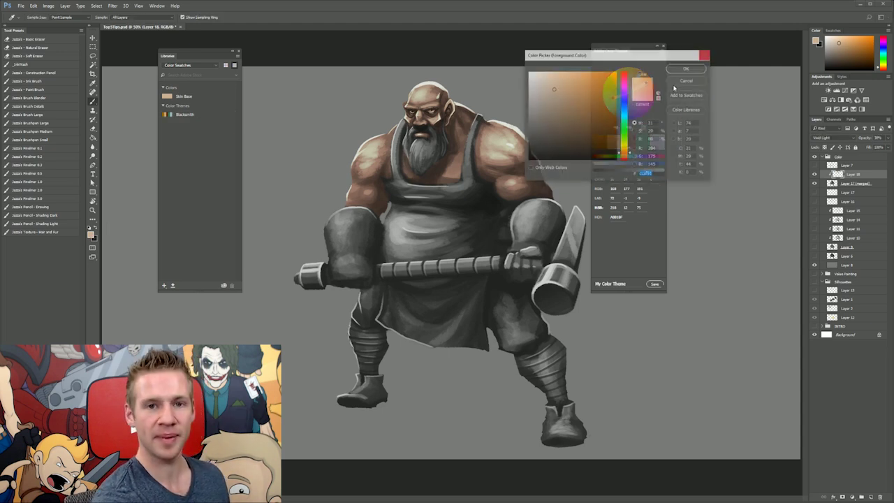
key("ctrl+shift+alt+n")
left_click(327, 127)
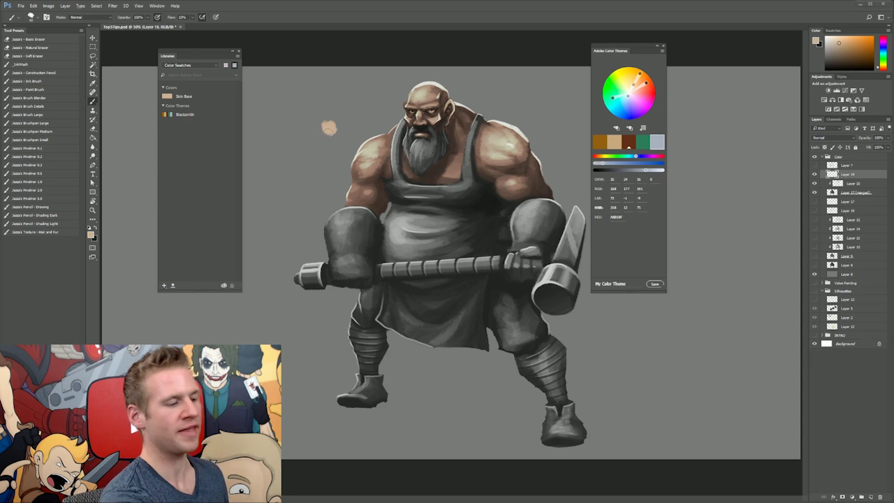
key("ctrl+z")
key("m")
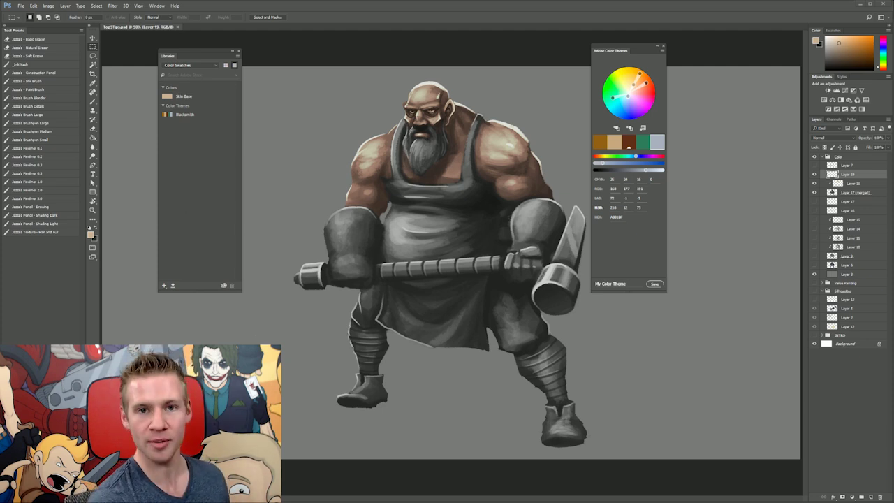
Dock the Adobe Color Themes panel beside the Color panel and collapse it to an icon
left_click_drag(617, 54, 421, 69)
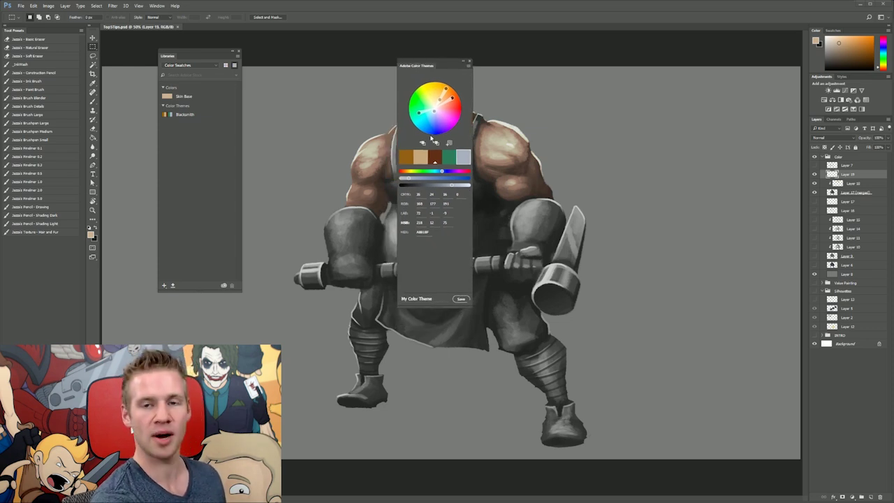
left_click_drag(421, 65, 806, 42)
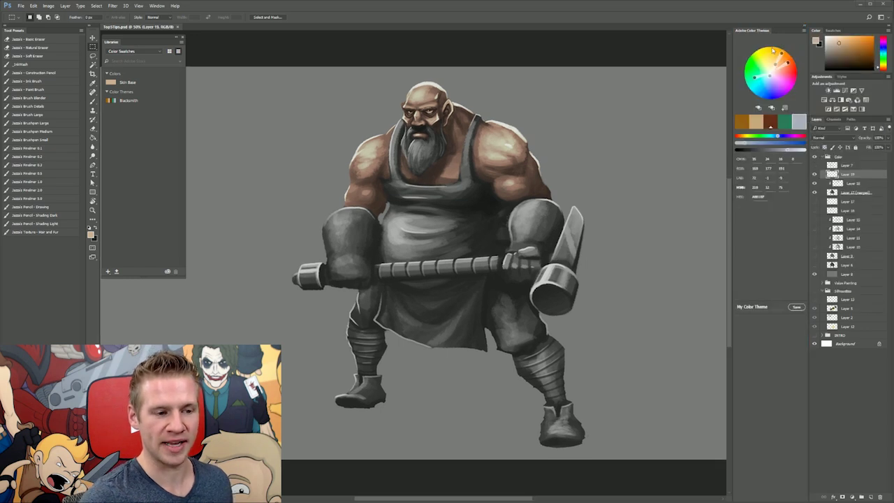
left_click(806, 29)
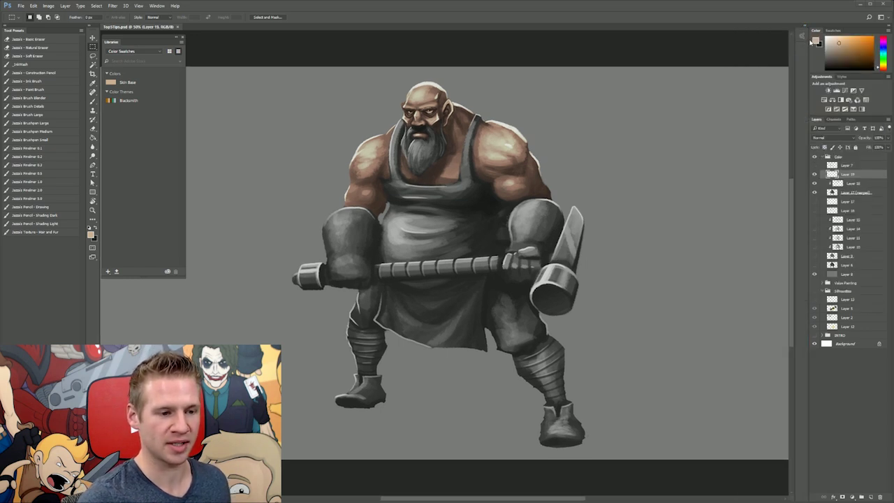
left_click(803, 39)
left_click(804, 39)
left_click(803, 38)
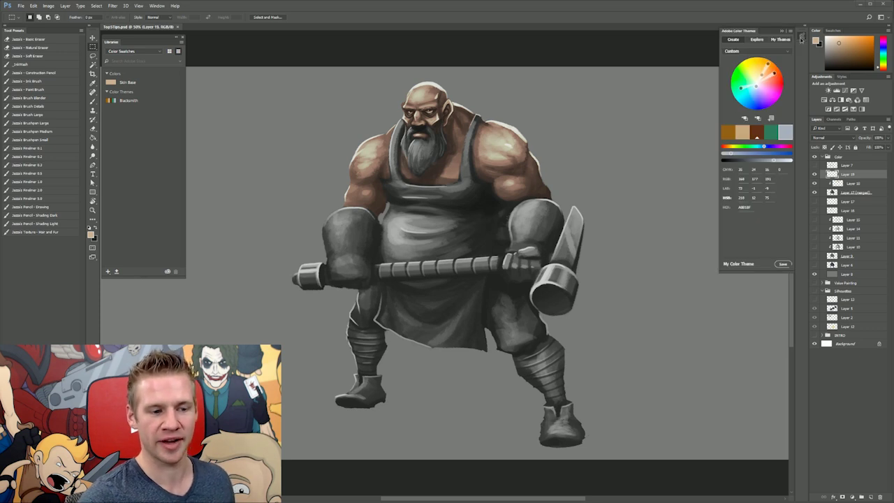
left_click(801, 39)
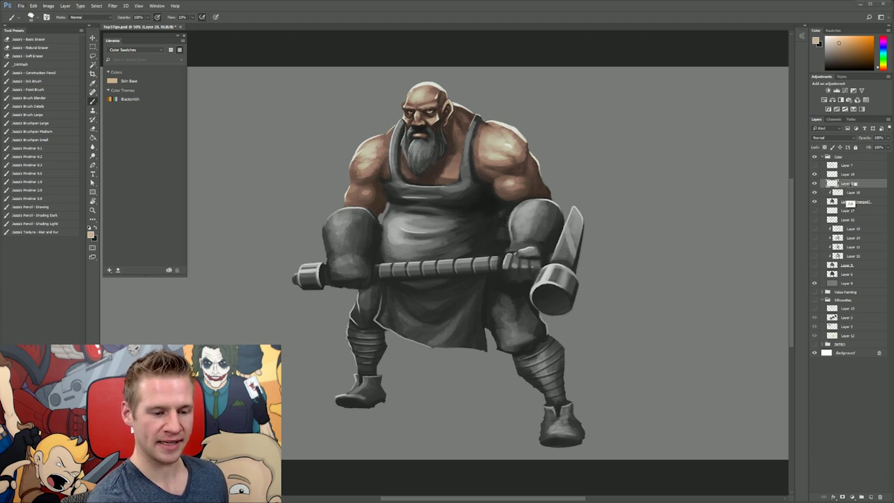
Paint the apron red-brown, the gloves ochre and the hammer grip green using the Blacksmith theme swatches
left_click(119, 101)
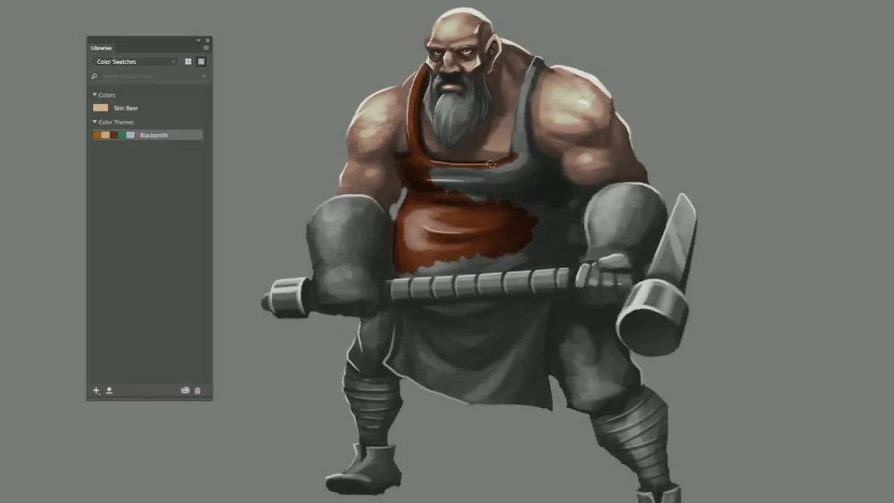
mouse_move(490, 165)
left_mouse_down()
mouse_move(501, 198)
mouse_move(518, 126)
mouse_move(525, 167)
mouse_move(506, 265)
mouse_move(564, 262)
mouse_move(577, 217)
mouse_move(558, 205)
left_mouse_up()
mouse_move(395, 319)
left_mouse_down()
mouse_move(401, 365)
mouse_move(489, 303)
mouse_move(543, 321)
mouse_move(550, 353)
left_mouse_up()
mouse_move(323, 275)
left_mouse_down()
mouse_move(321, 210)
mouse_move(370, 265)
mouse_move(360, 307)
mouse_move(629, 202)
mouse_move(608, 299)
mouse_move(395, 288)
mouse_move(551, 280)
left_mouse_up()
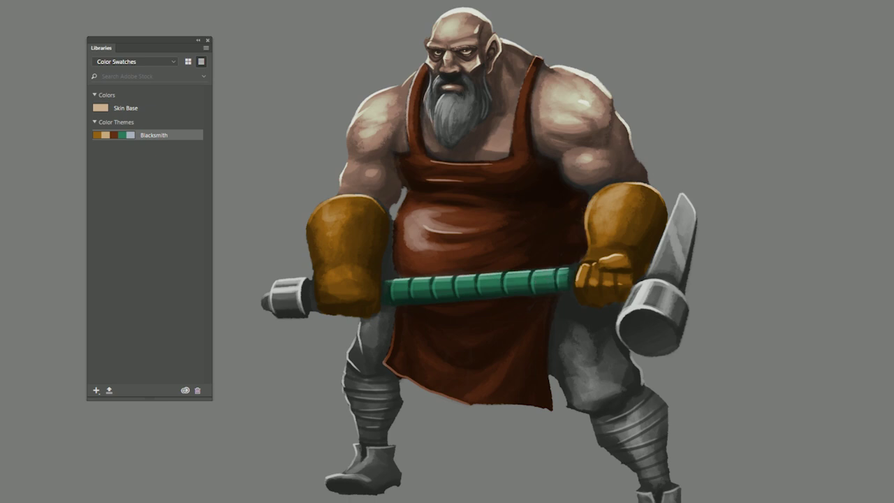
Paint the hammer's metal head and end cap with the theme's pale blue-grey swatch
left_click(131, 137)
left_click_drag(266, 302, 305, 297)
mouse_move(682, 201)
left_mouse_down()
mouse_move(655, 276)
mouse_move(671, 335)
left_mouse_up()
Paint the wrappings on both lower legs with the theme's tan swatch
left_click_drag(611, 430, 598, 357)
left_click(106, 136)
mouse_move(629, 324)
left_mouse_down()
mouse_move(626, 384)
mouse_move(644, 409)
left_mouse_up()
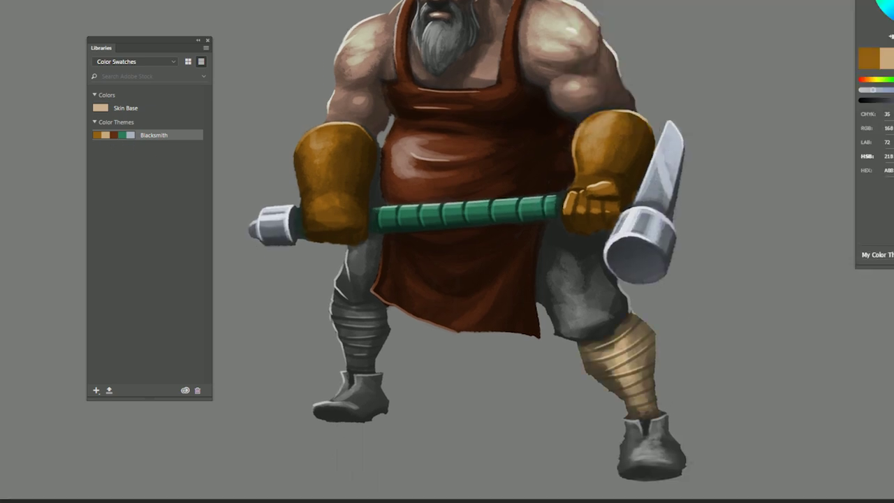
right_click(118, 135)
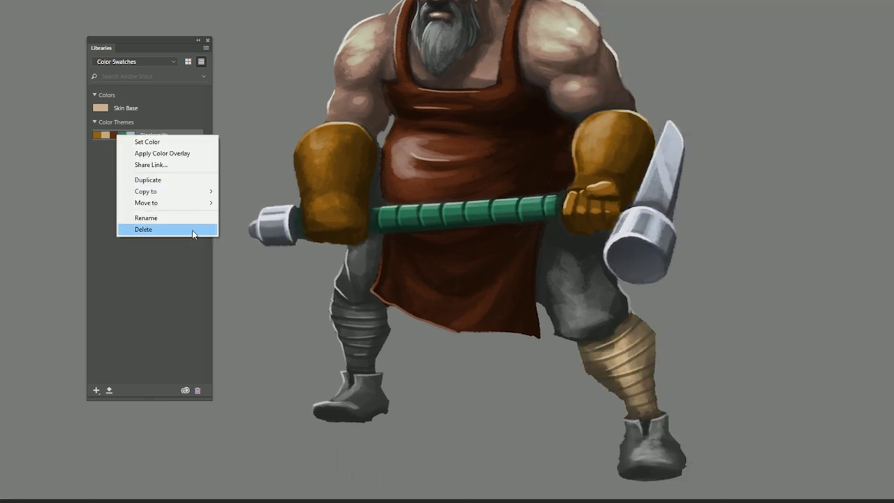
left_click_drag(335, 297, 368, 346)
Paint both boots with the theme's dark brown swatch
left_click(114, 135)
left_click_drag(322, 411, 377, 391)
left_click_drag(632, 433, 674, 468)
Choose a very dark colour and paint the trousers on both legs with it
left_click(621, 38)
key("Return")
mouse_move(349, 282)
left_mouse_down()
mouse_move(377, 240)
mouse_move(381, 153)
mouse_move(360, 302)
left_mouse_up()
mouse_move(542, 230)
left_mouse_down()
mouse_move(569, 317)
mouse_move(604, 276)
mouse_move(622, 392)
left_mouse_up()
Paint the beard near-black and colour the eyes green
left_click(618, 70)
key("Return")
left_click_drag(436, 97, 450, 145)
mouse_move(472, 87)
left_mouse_down()
mouse_move(487, 117)
mouse_move(465, 141)
left_mouse_up()
left_click(700, 62)
left_click_drag(465, 58, 474, 55)
key("Return")
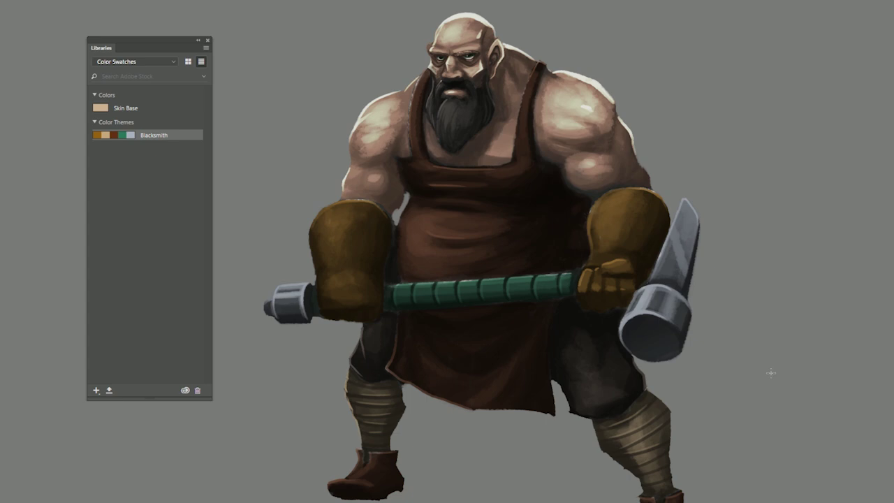
Pick the Skin Base swatch from the library as the brush colour, and open and collapse the Adobe Color Themes panel
left_click(110, 108)
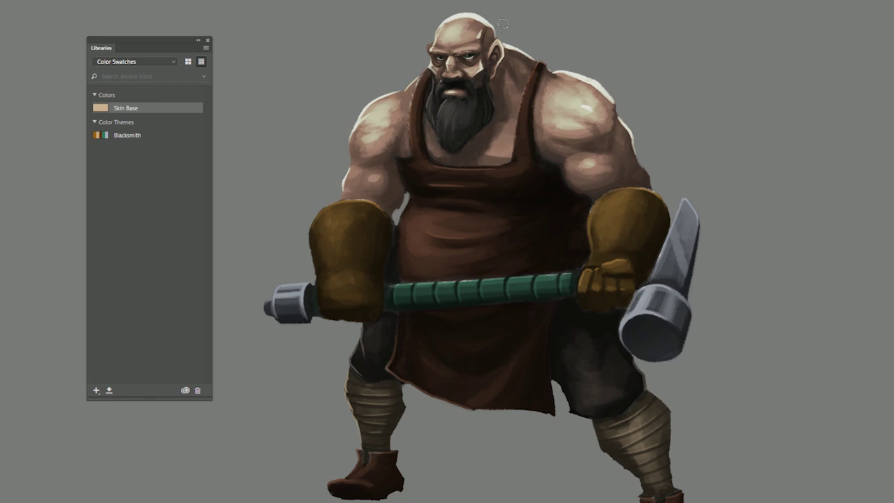
left_click_drag(607, 361, 595, 358)
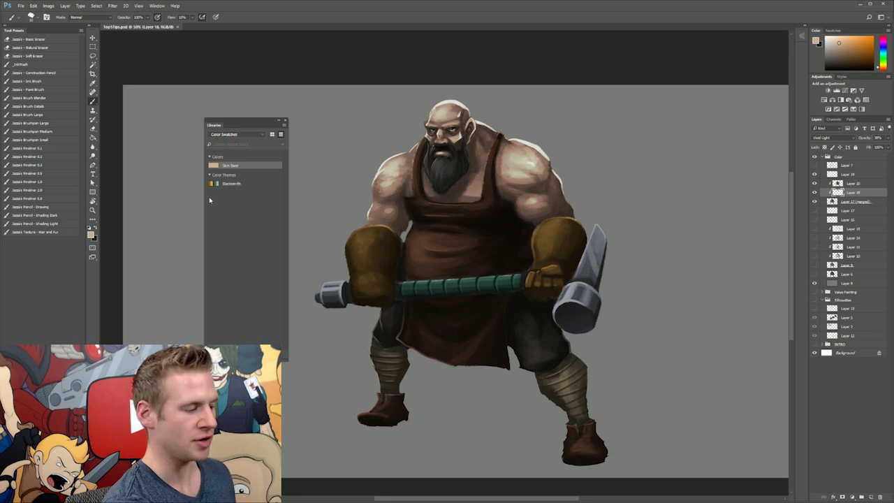
left_click(801, 38)
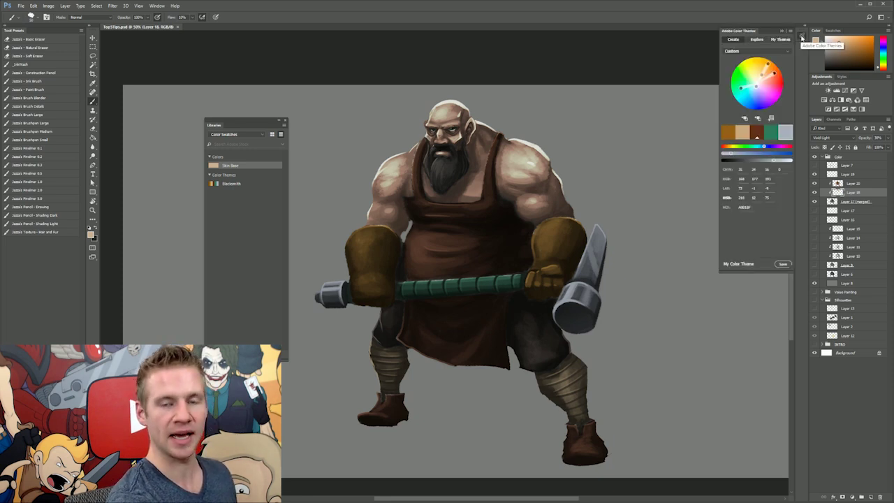
left_click(802, 37)
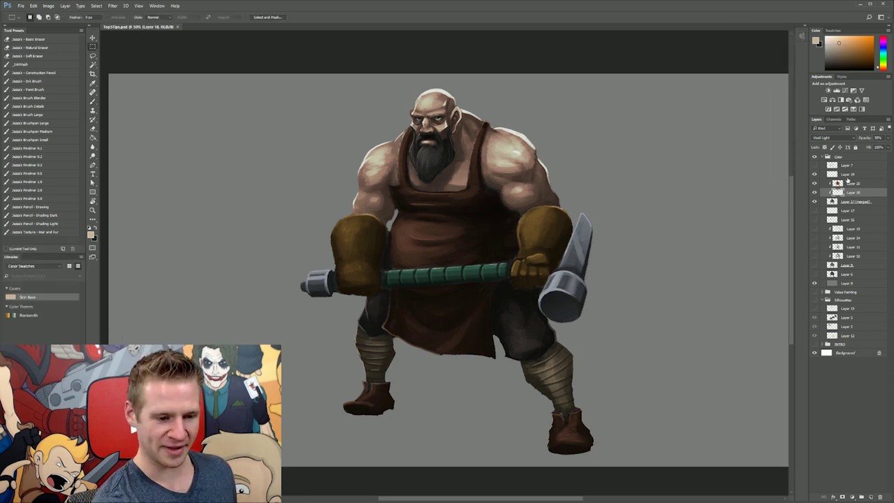
Select the character's layers from Layer 19 to the merged Layer 17, nudge the character slightly downward and save the document
left_click(848, 174)
left_click(848, 202, "shift")
key("v")
left_click_drag(535, 320, 533, 331)
key("ctrl+s")
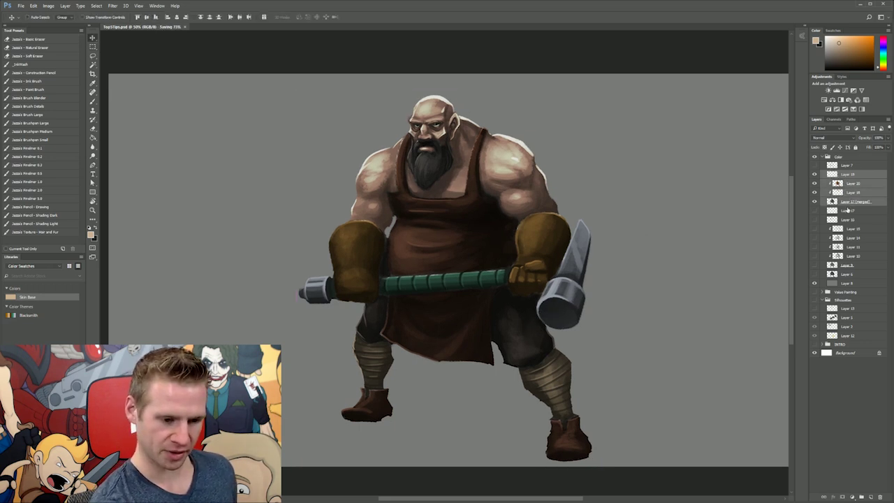
Create a new layer directly beneath the character's merged layer and save the document
left_click(846, 210)
left_click(872, 497)
key("ctrl+s")
key("b")
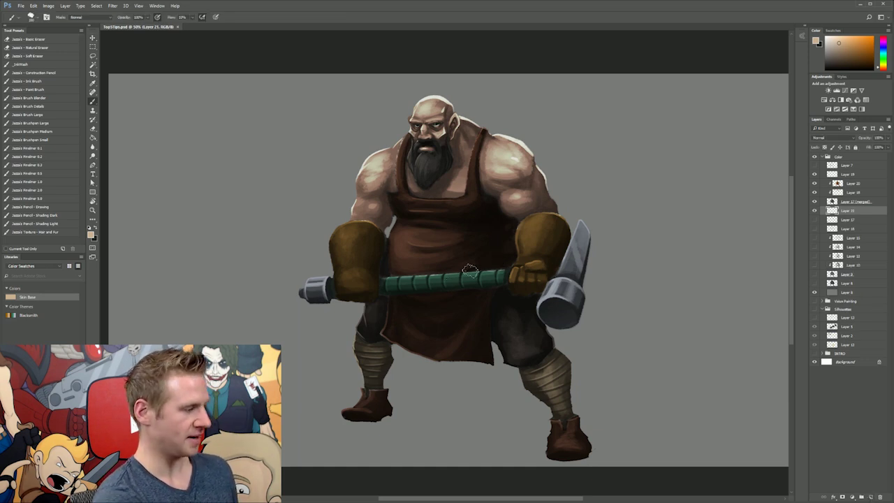
Set the foreground to a light grey with brightness 66 and brush a mottled texture across the background around the character
left_click(91, 235)
left_click(345, 184)
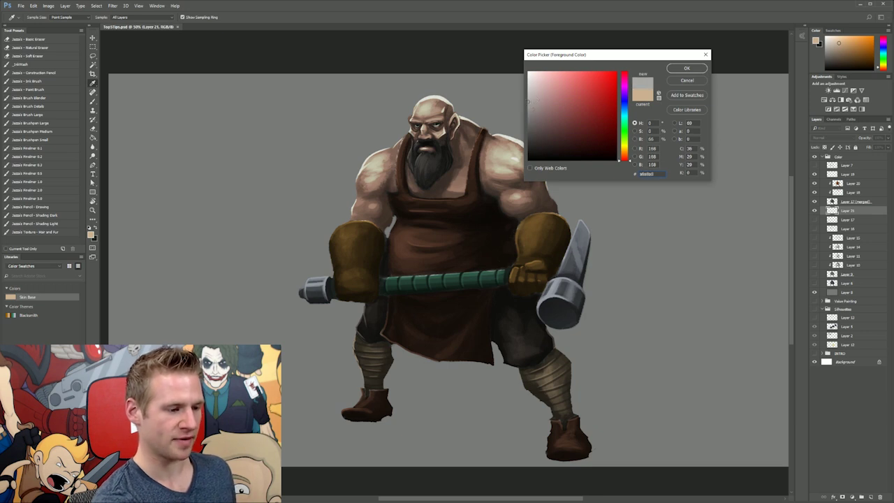
left_click(682, 70)
mouse_move(628, 118)
left_mouse_down()
mouse_move(370, 391)
mouse_move(317, 111)
mouse_move(353, 361)
mouse_move(335, 102)
mouse_move(678, 127)
mouse_move(634, 431)
mouse_move(706, 382)
left_mouse_up()
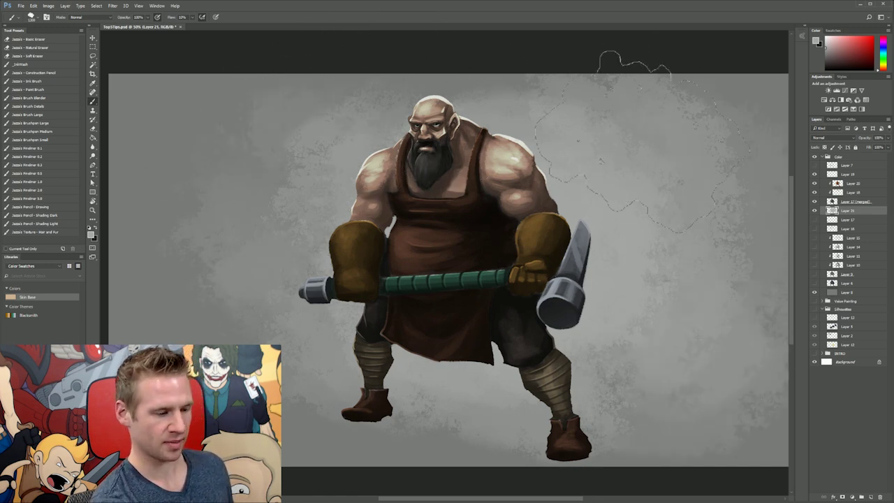
Add another background layer and brush a darker grey ground area across the lower part of the canvas
key("ctrl+shift+alt+n")
left_click(92, 234)
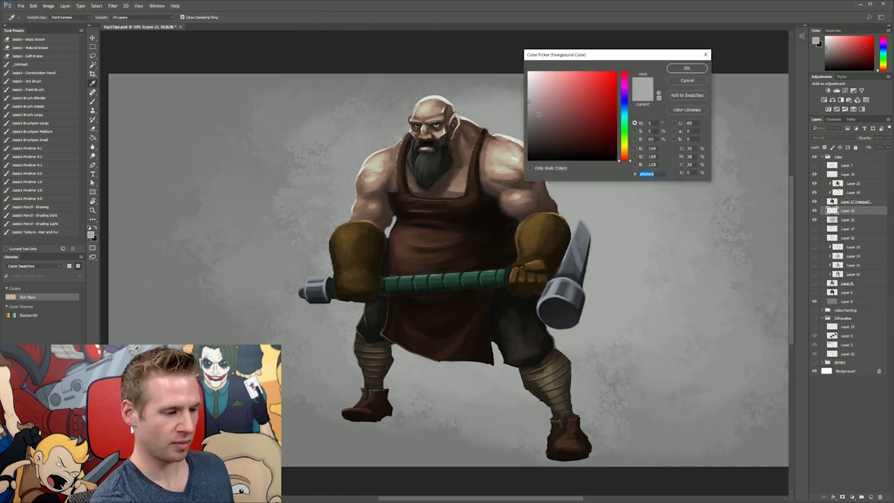
left_click(678, 71)
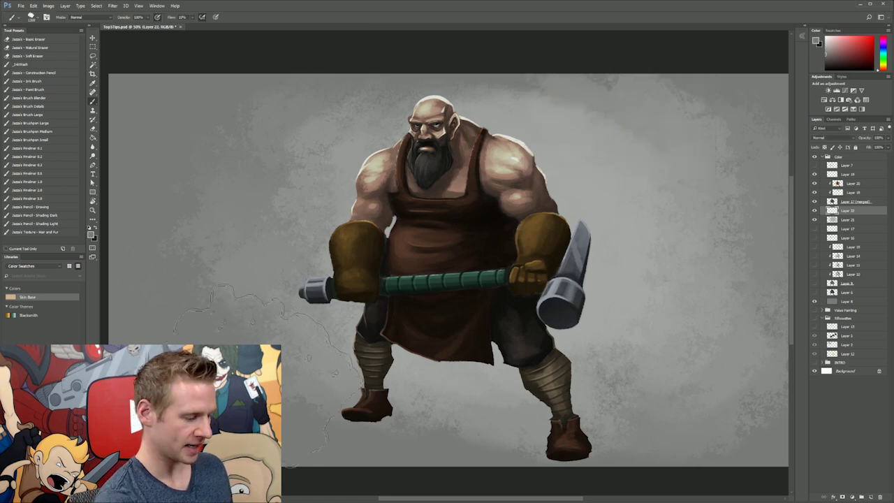
left_click_drag(279, 447, 437, 381)
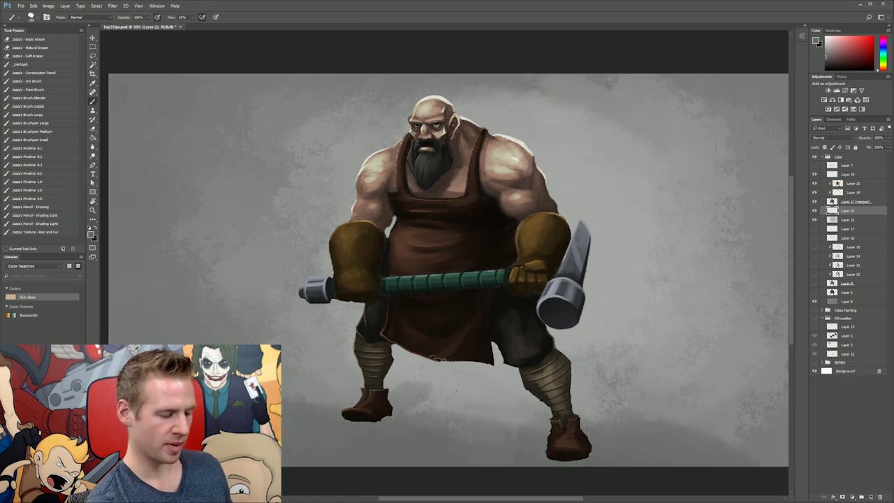
Brush dark shadows beneath the character's feet and a soft cast shadow on the backdrop behind the hammer-head side
mouse_move(362, 416)
left_mouse_down()
mouse_move(411, 413)
mouse_move(451, 389)
mouse_move(417, 344)
mouse_move(488, 361)
mouse_move(481, 341)
mouse_move(498, 368)
mouse_move(479, 385)
mouse_move(523, 368)
mouse_move(481, 349)
mouse_move(491, 369)
mouse_move(558, 403)
mouse_move(571, 392)
mouse_move(554, 389)
mouse_move(577, 433)
mouse_move(540, 336)
left_mouse_up()
mouse_move(575, 304)
left_mouse_down()
mouse_move(549, 261)
mouse_move(561, 330)
mouse_move(577, 279)
mouse_move(584, 299)
mouse_move(572, 383)
mouse_move(582, 451)
left_mouse_up()
key("]")
mouse_move(441, 367)
left_mouse_down()
mouse_move(449, 397)
mouse_move(518, 378)
mouse_move(581, 420)
mouse_move(589, 413)
mouse_move(585, 360)
mouse_move(592, 419)
mouse_move(597, 301)
mouse_move(580, 185)
mouse_move(535, 147)
mouse_move(555, 172)
mouse_move(538, 151)
mouse_move(554, 134)
mouse_move(548, 178)
mouse_move(580, 208)
mouse_move(562, 230)
mouse_move(576, 255)
mouse_move(572, 183)
mouse_move(601, 194)
mouse_move(625, 253)
mouse_move(620, 283)
left_mouse_up()
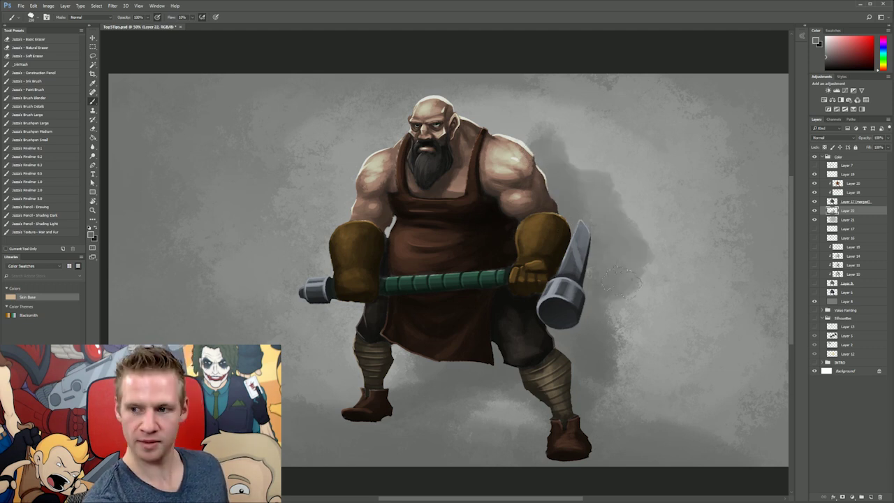
mouse_move(623, 210)
left_mouse_down()
mouse_move(655, 253)
mouse_move(650, 283)
mouse_move(559, 220)
left_mouse_up()
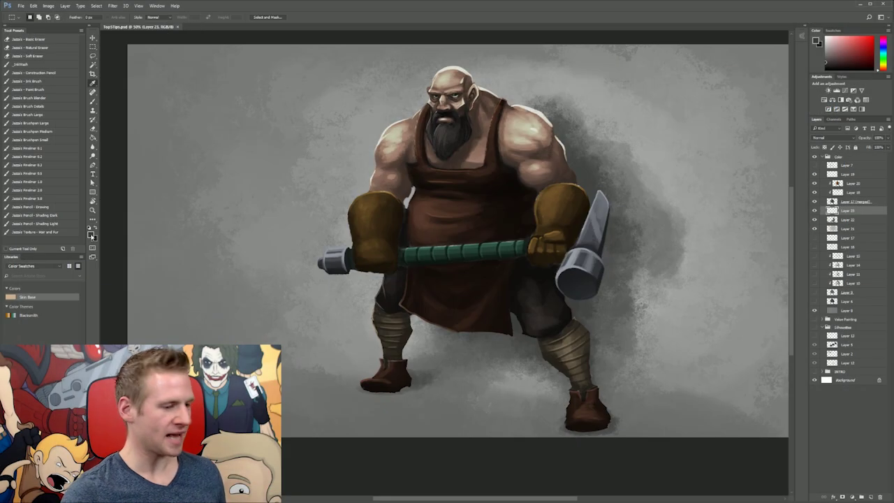
Set the foreground to a muted blue with hue 220 and brightness 53, and fill the empty layer beneath the character with it
left_click(92, 235)
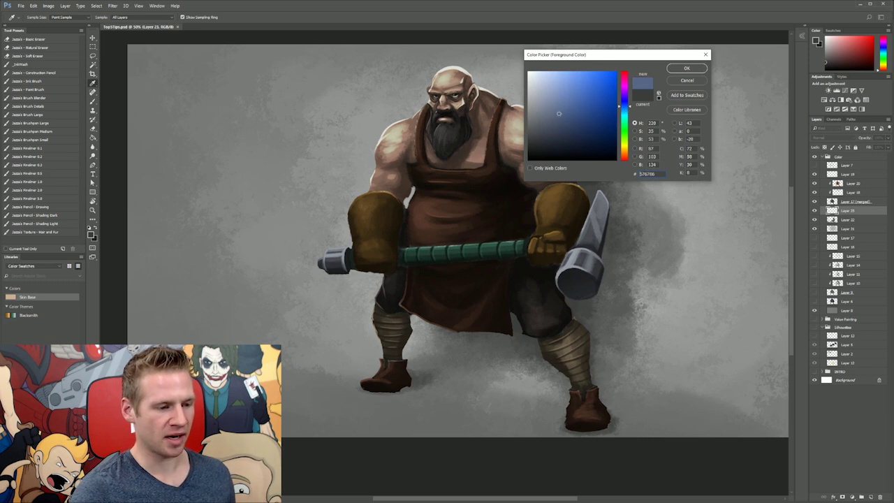
left_click(687, 69)
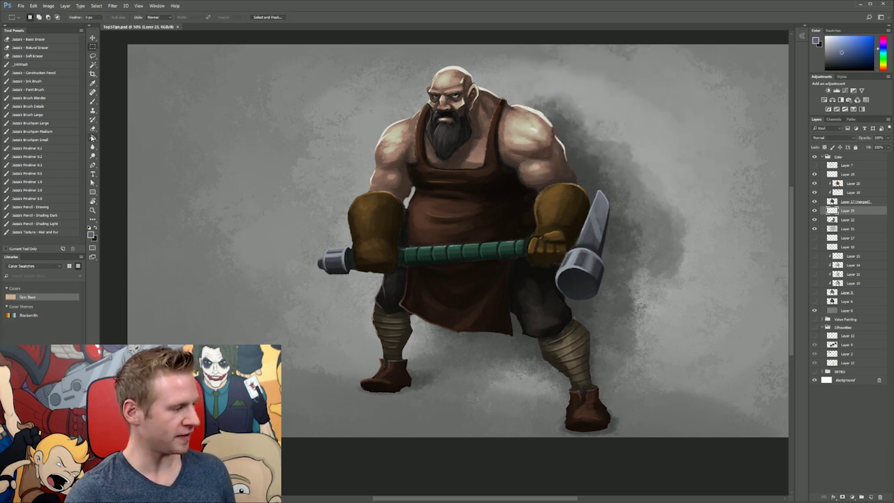
left_click(92, 137)
left_click(689, 194)
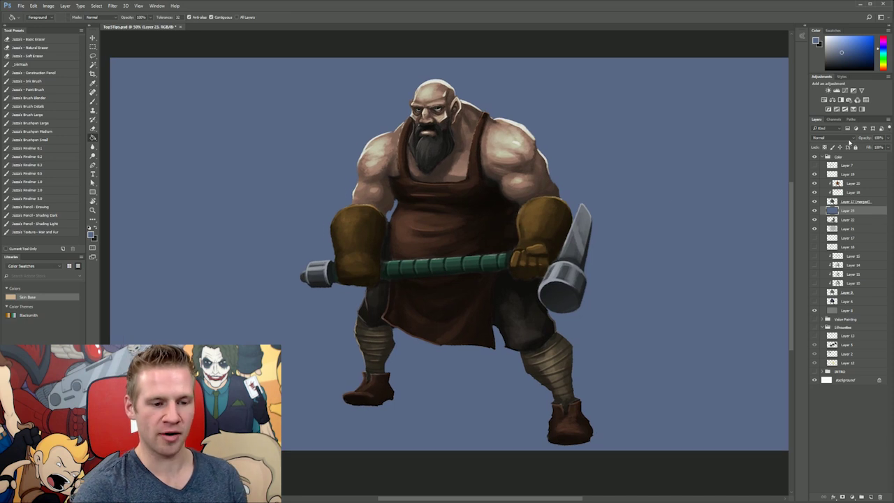
Cycle the blue fill layer's blend modes past Multiply to one that gives the background texture a soft blue-grey tint
key("Down")
key("Down")
key("Down")
key("Down")
key("Up")
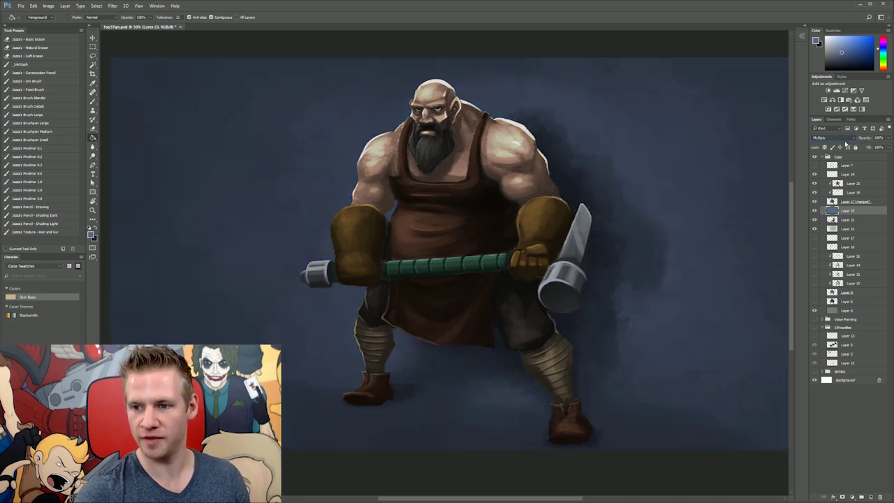
key("Down")
key("Down")
key("Down")
key("Down")
key("Down")
key("Down")
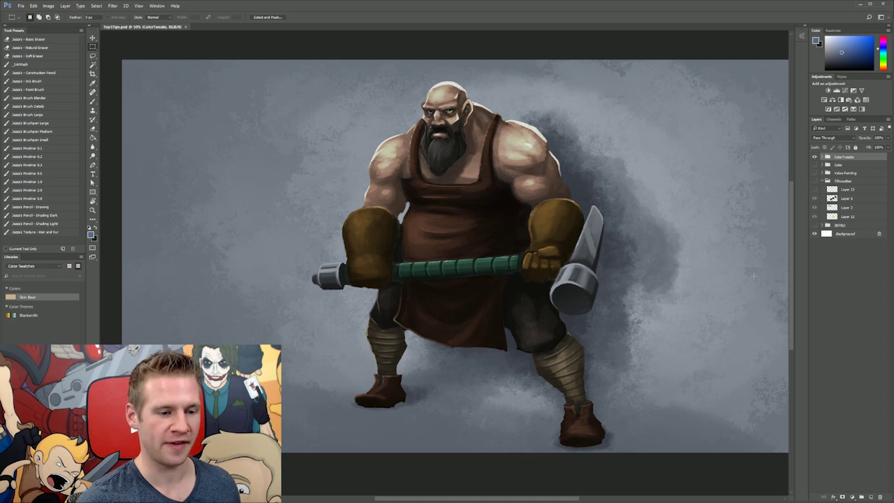
Add a new layer above the character inside the ColorTweaks group and shift the Skin Base colour to a salmon with hue 17
left_click(822, 157)
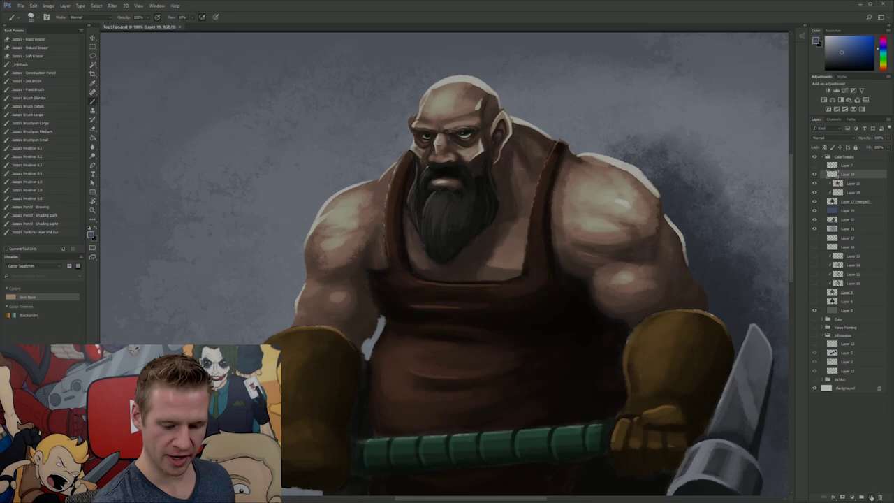
left_click(871, 496)
left_click(36, 300)
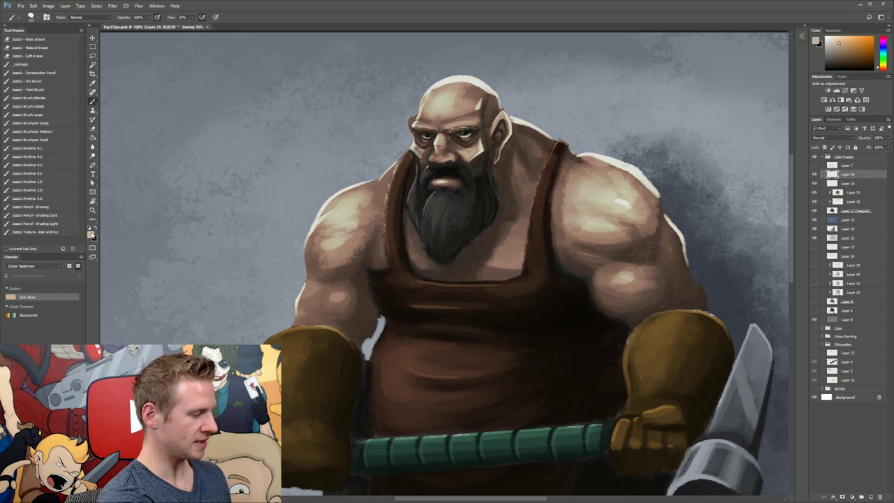
left_click(92, 234)
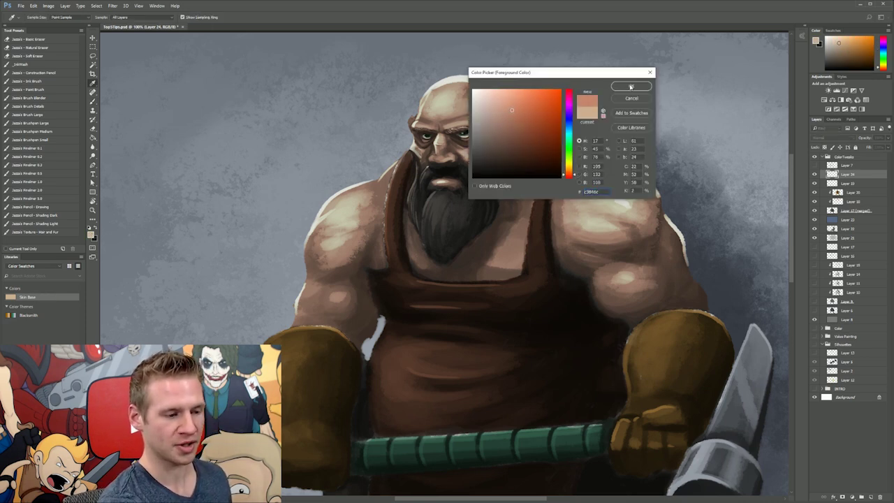
left_click(631, 87)
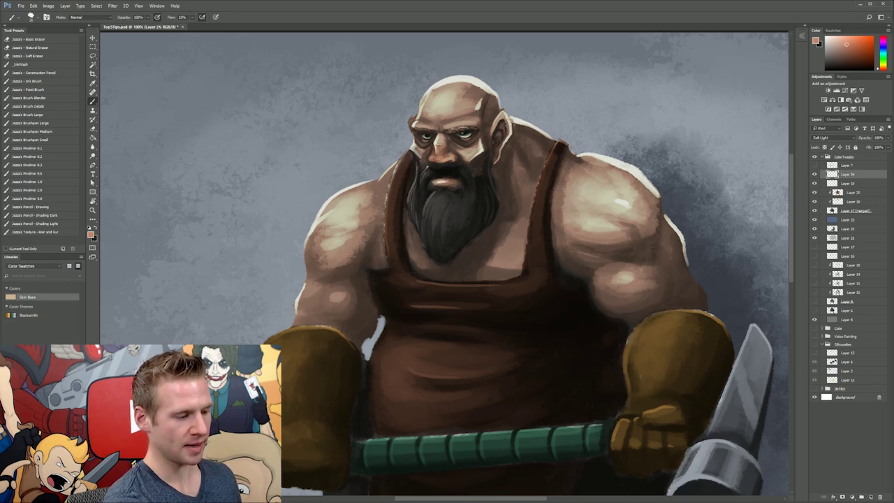
Brighten the salmon colour, brush it on the Soft Light layer over the nose, ear, lips and elbow, and save the document
left_click(91, 234)
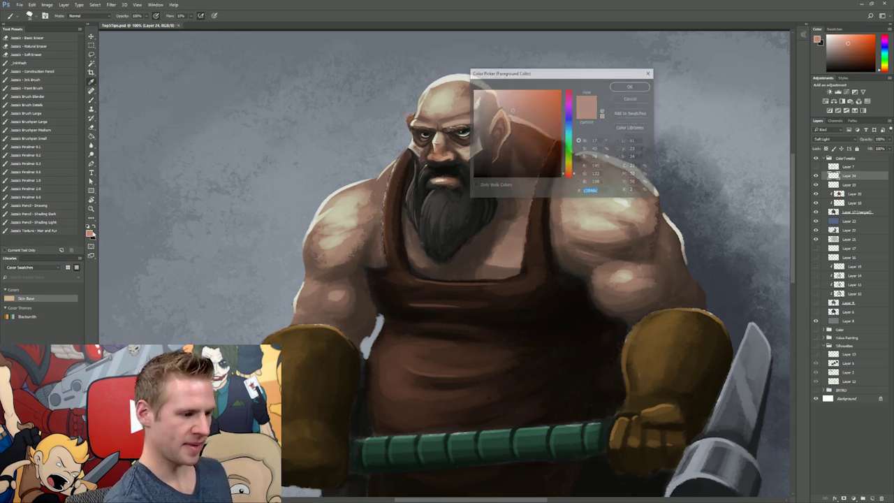
left_click(518, 98)
key("Return")
key("b")
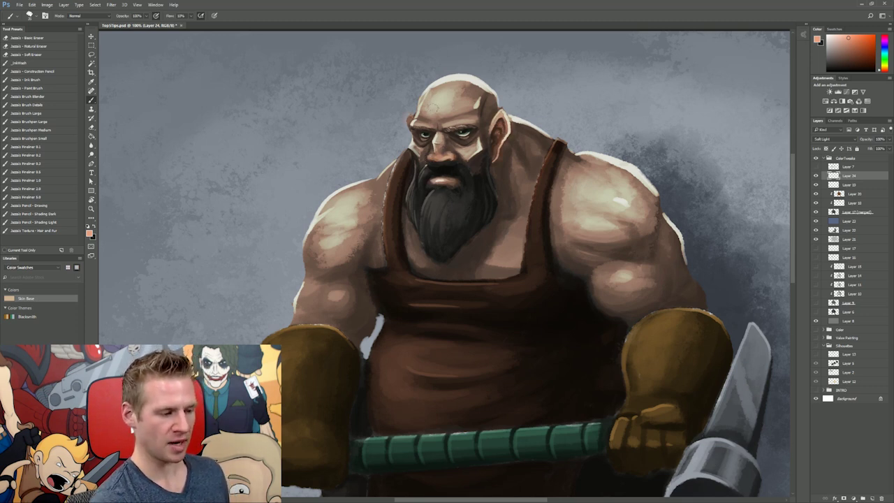
left_click(420, 132)
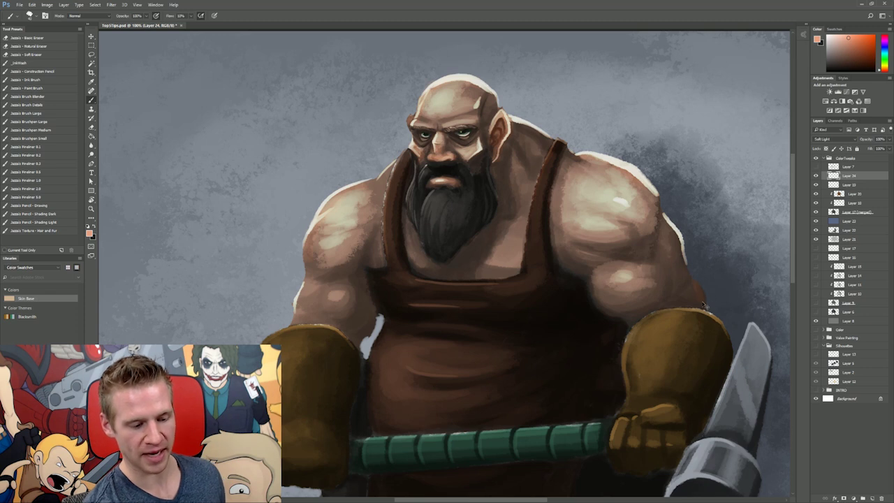
key("ctrl+s")
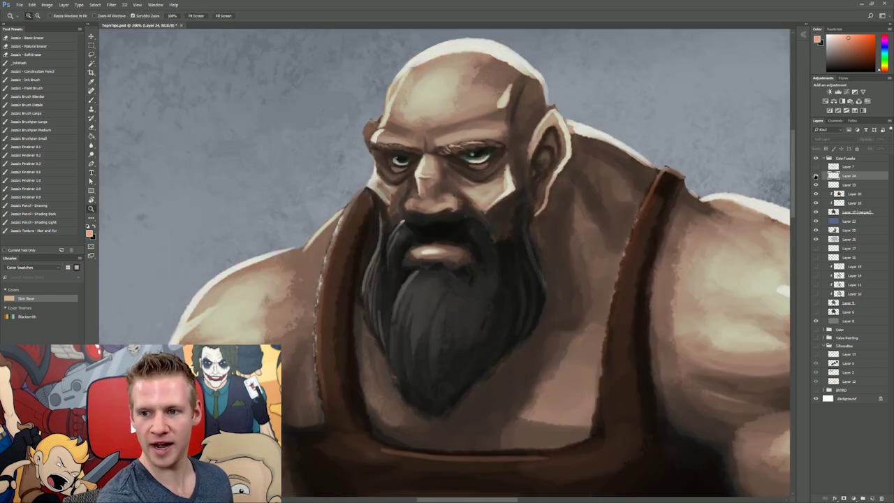
Compare the face with and without the reddish skin tint by toggling the tint layer's visibility
left_click(816, 176)
left_click(816, 176)
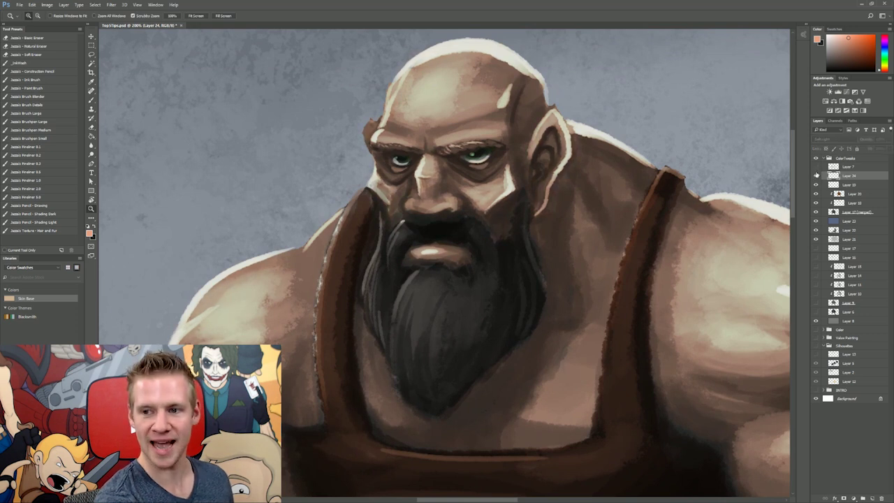
left_click(816, 176)
key("b")
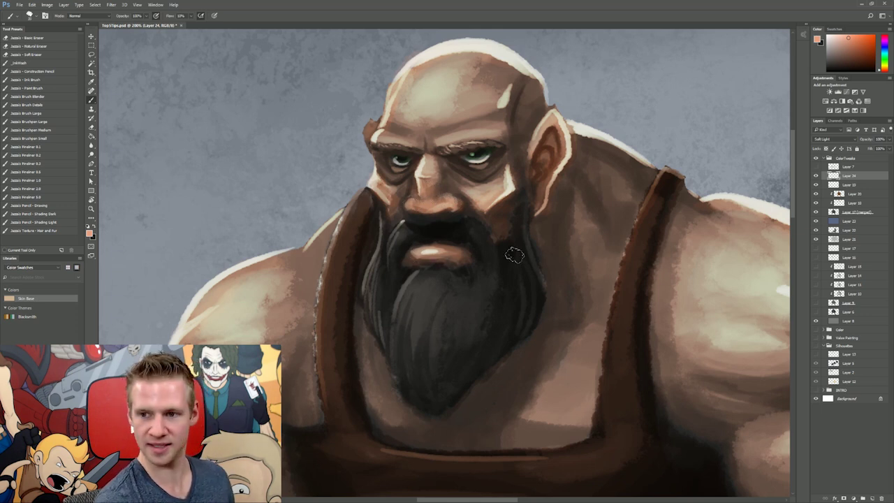
left_click(816, 176)
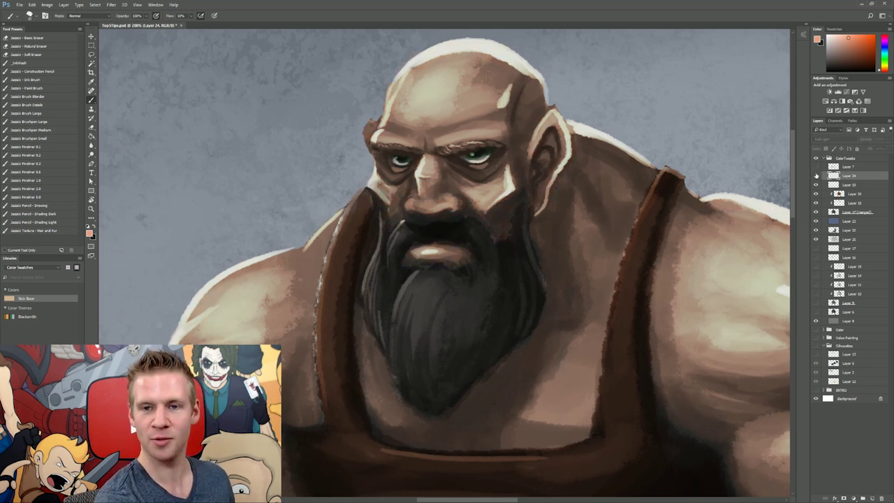
left_click(816, 176)
Save the document and stamp the layers from the skin tint down to the character's merged layer into one new merged layer
key("ctrl+s")
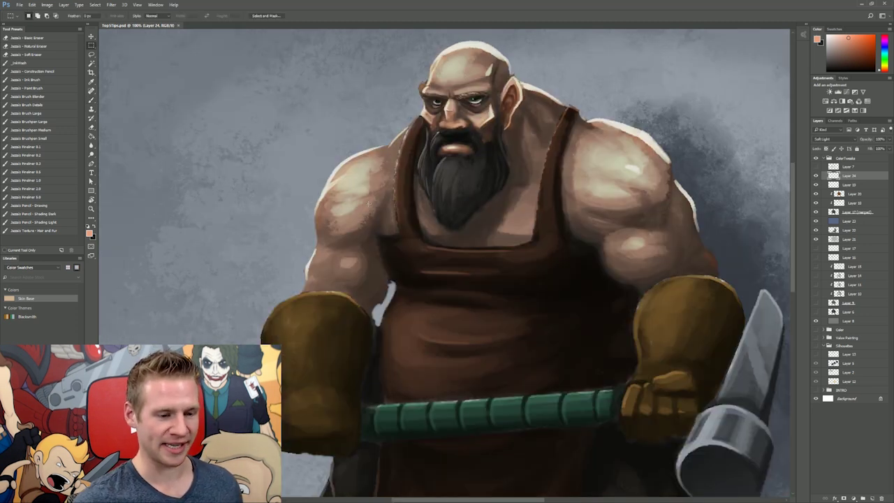
left_click(865, 212, "shift")
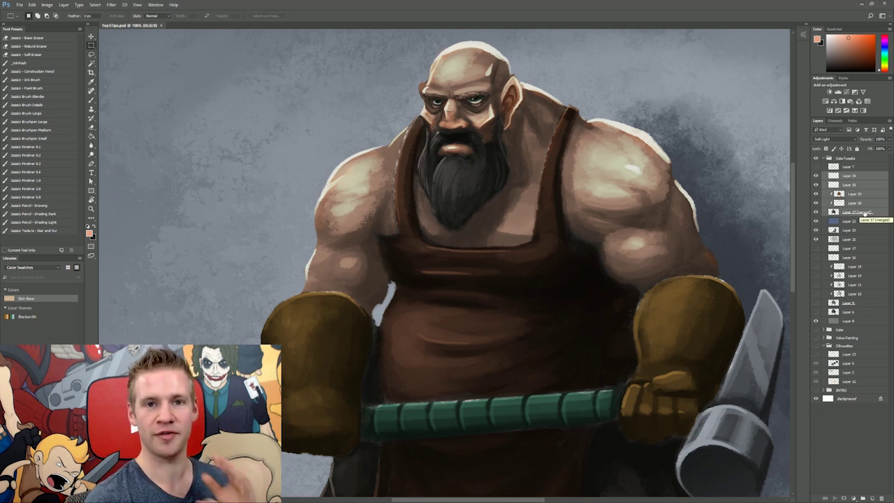
key("ctrl+alt+e")
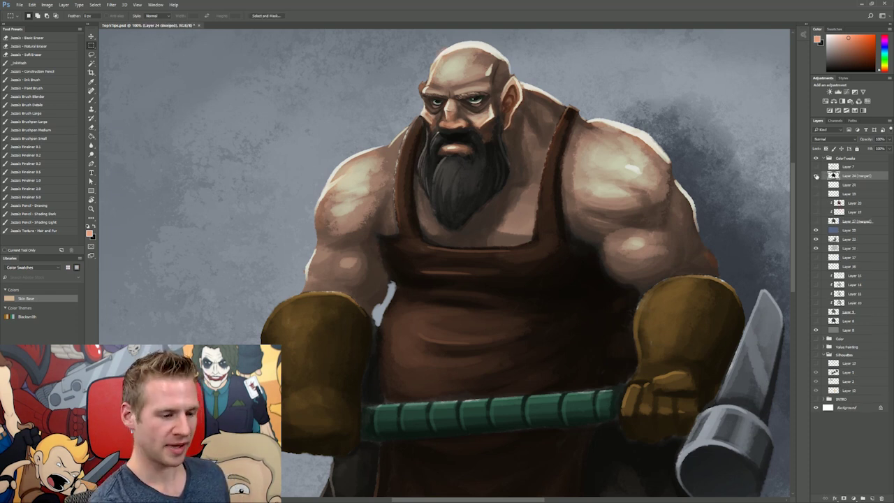
left_click(816, 176)
left_click(816, 176)
Set the Burn tool's range to Midtones and lasso the head to make three side-by-side copies on their own layer
key("o")
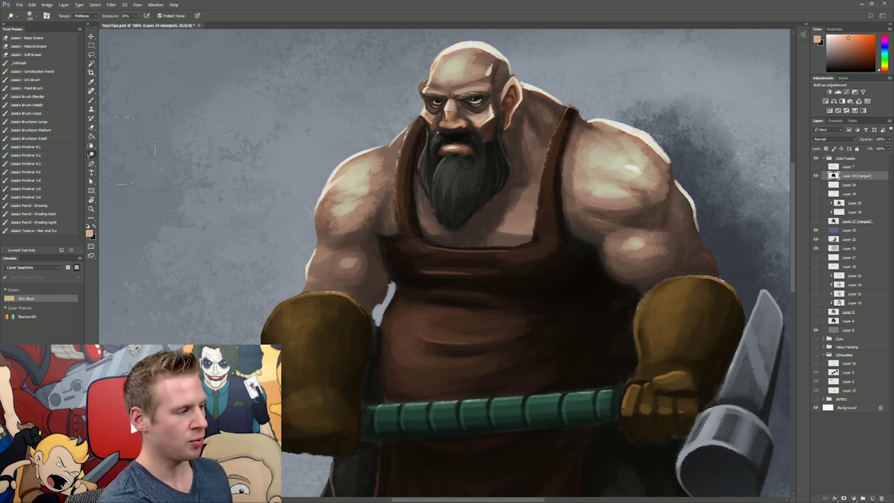
left_click(86, 17)
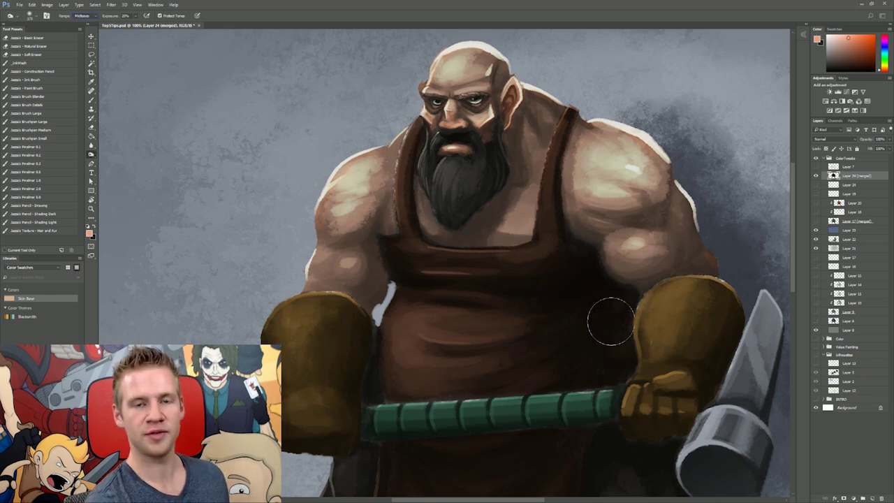
mouse_move(555, 184)
left_mouse_down()
mouse_move(519, 238)
mouse_move(538, 220)
left_mouse_up()
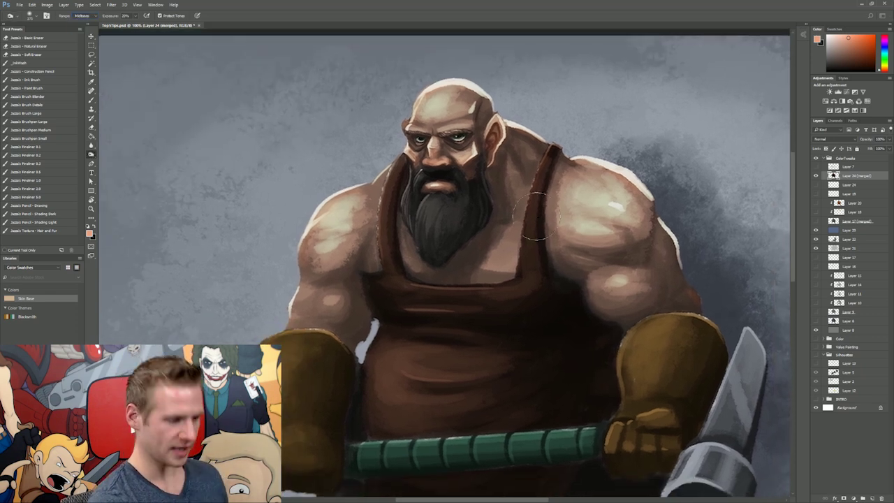
key("l")
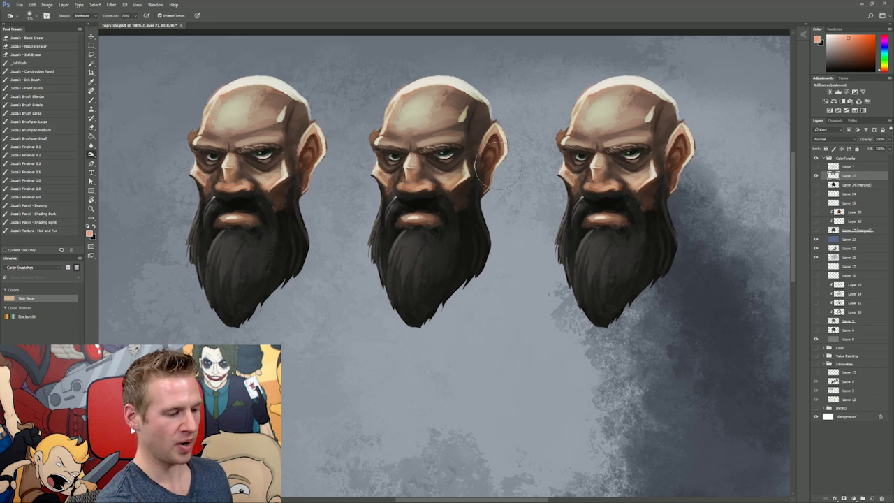
Set the Burn tool's range to Shadows and darken the face and beard of the third head
left_click(82, 15)
left_click(90, 31)
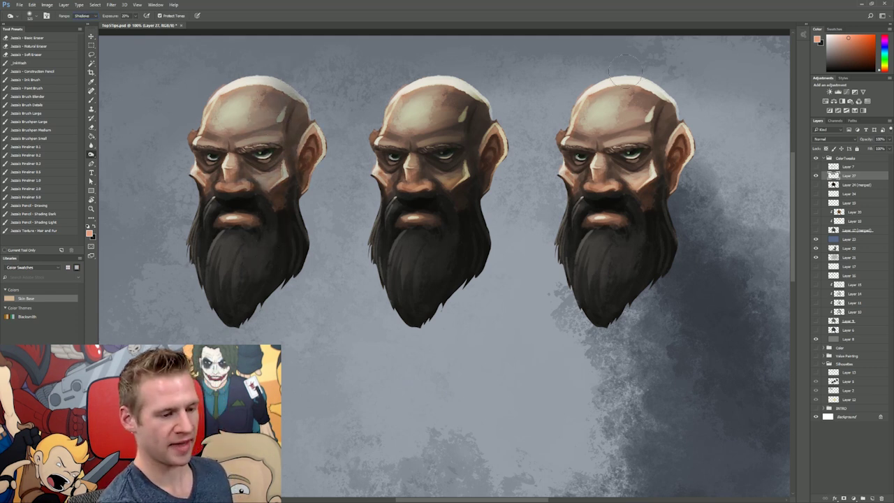
mouse_move(624, 136)
left_mouse_down()
mouse_move(634, 122)
mouse_move(671, 123)
mouse_move(667, 188)
mouse_move(649, 224)
mouse_move(660, 248)
mouse_move(622, 164)
mouse_move(580, 178)
mouse_move(653, 192)
mouse_move(658, 162)
left_mouse_up()
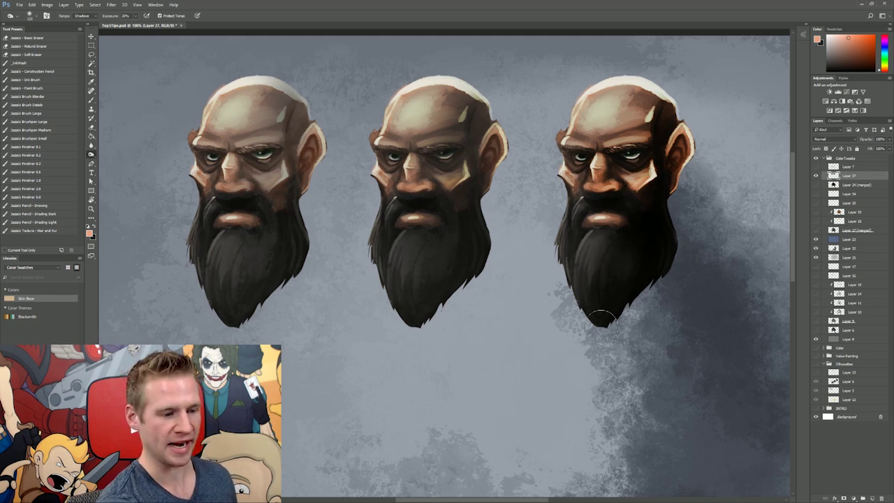
Switch to the Dodge tool with a smaller brush and lighten the midtones on the middle head's forehead and face
right_click(91, 154)
left_click(118, 150)
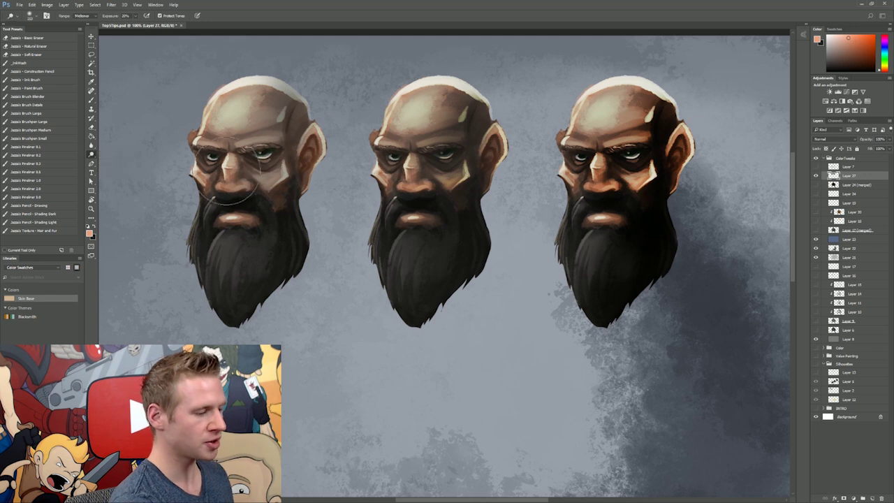
key("bracketleft")
key("bracketleft")
key("bracketleft")
key("bracketleft")
key("bracketleft")
key("bracketleft")
key("bracketleft")
mouse_move(389, 117)
left_mouse_down()
mouse_move(407, 105)
mouse_move(414, 165)
mouse_move(440, 183)
mouse_move(447, 171)
mouse_move(434, 216)
left_mouse_up()
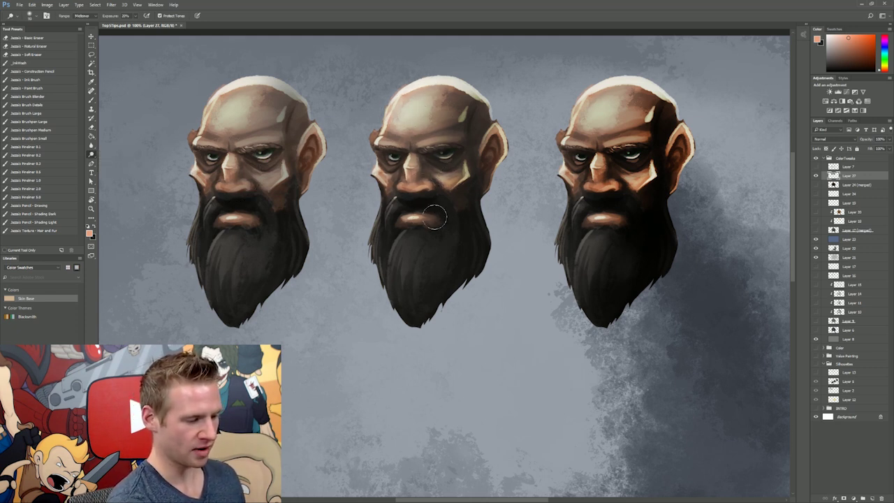
Dodge the first head's forehead and face with the Highlights range, and switch the Dodge range to Shadows
left_click(81, 15)
left_click(87, 29)
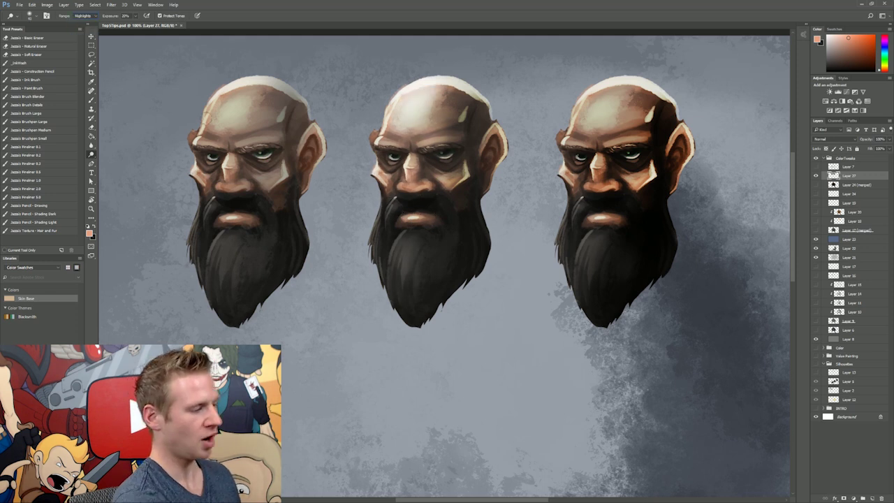
mouse_move(222, 112)
left_mouse_down()
mouse_move(264, 120)
mouse_move(267, 88)
mouse_move(276, 95)
mouse_move(252, 133)
mouse_move(302, 129)
mouse_move(273, 143)
mouse_move(190, 138)
mouse_move(232, 164)
mouse_move(236, 158)
mouse_move(230, 183)
mouse_move(263, 194)
mouse_move(214, 215)
mouse_move(225, 215)
mouse_move(257, 178)
mouse_move(290, 169)
left_mouse_up()
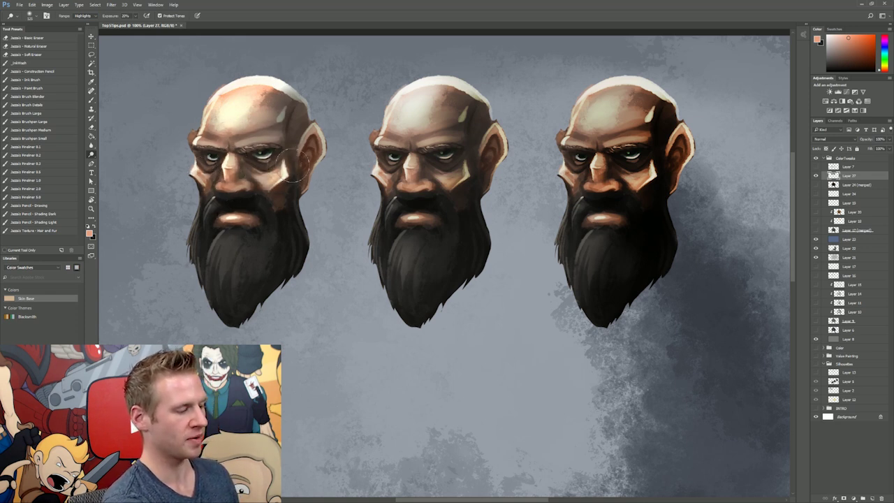
left_click_drag(224, 155, 306, 146)
left_click(86, 16)
left_click(81, 22)
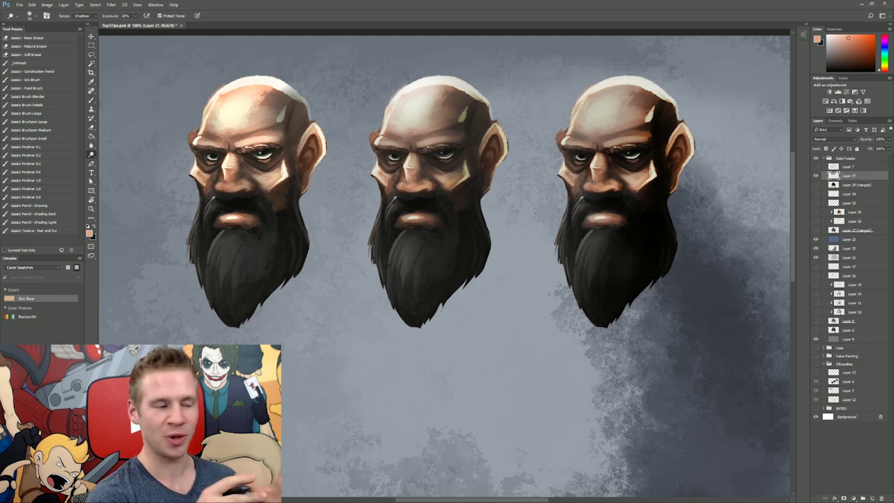
Mark the three heads with red brush circles as temporary annotations, starting with the third head and undoing the circles
key("b")
mouse_move(699, 75)
left_mouse_down()
mouse_move(612, 299)
mouse_move(712, 80)
left_mouse_up()
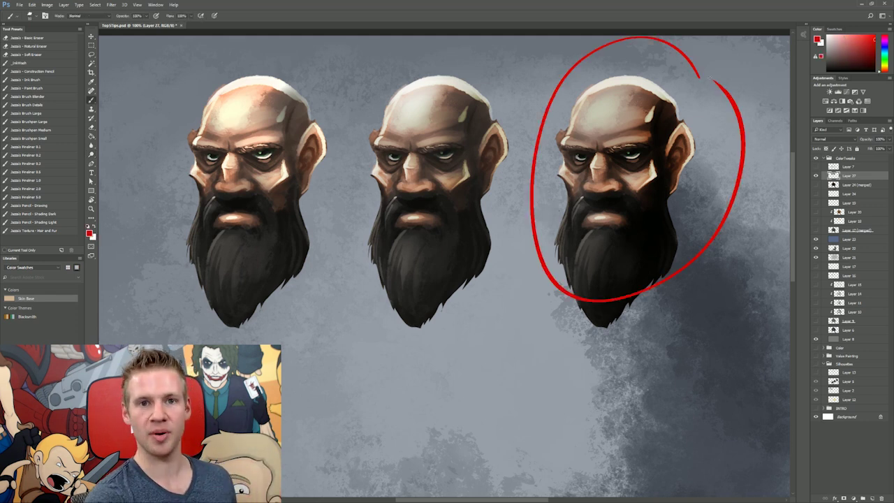
key("ctrl+z")
mouse_move(504, 55)
left_mouse_down()
mouse_move(529, 179)
mouse_move(520, 77)
left_mouse_up()
key("ctrl+z")
mouse_move(309, 72)
left_mouse_down()
mouse_move(171, 257)
mouse_move(352, 203)
mouse_move(287, 62)
left_mouse_up()
key("ctrl+z")
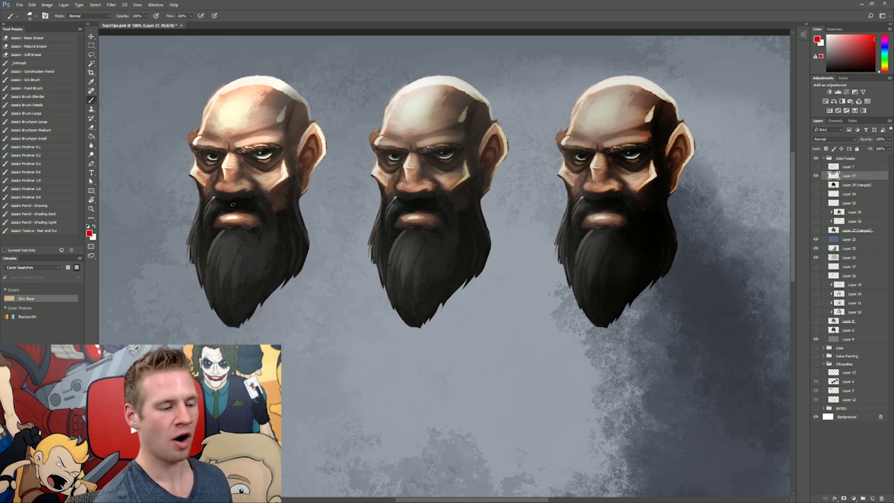
left_click_drag(480, 166, 509, 162)
mouse_move(660, 174)
left_mouse_down()
mouse_move(619, 307)
mouse_move(691, 170)
left_mouse_up()
mouse_move(269, 48)
left_mouse_down()
mouse_move(234, 201)
mouse_move(276, 50)
left_mouse_up()
mouse_move(457, 48)
left_mouse_down()
mouse_move(414, 56)
mouse_move(434, 69)
left_mouse_up()
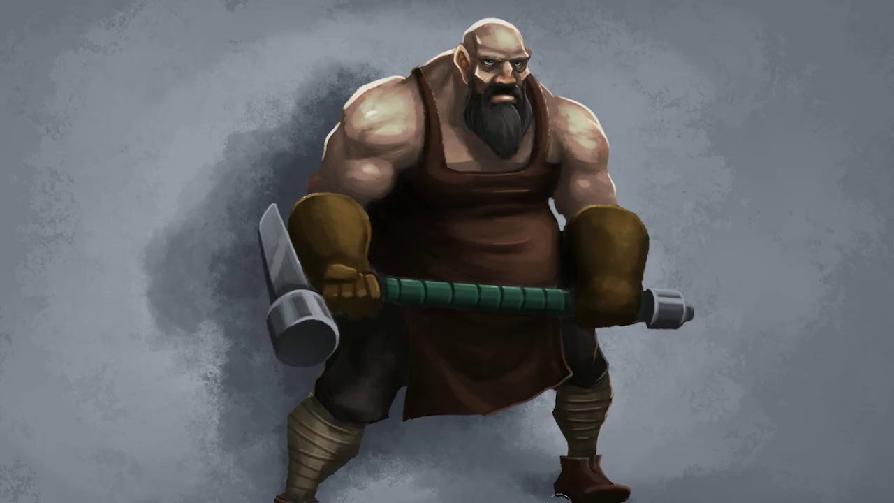
Dodge highlights and burn shadows over the character's skin, apron, gloves and hammer on the merged character layer's copy
scroll(436, 327, "down", 1)
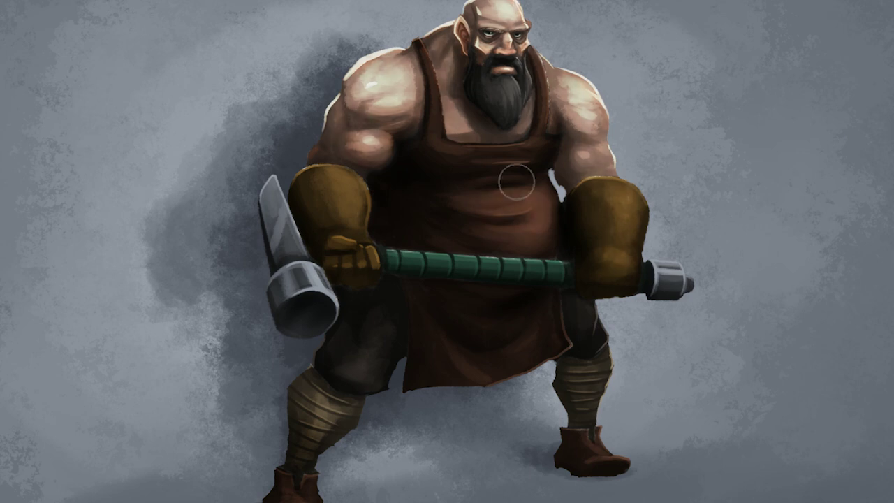
left_click_drag(532, 329, 523, 346)
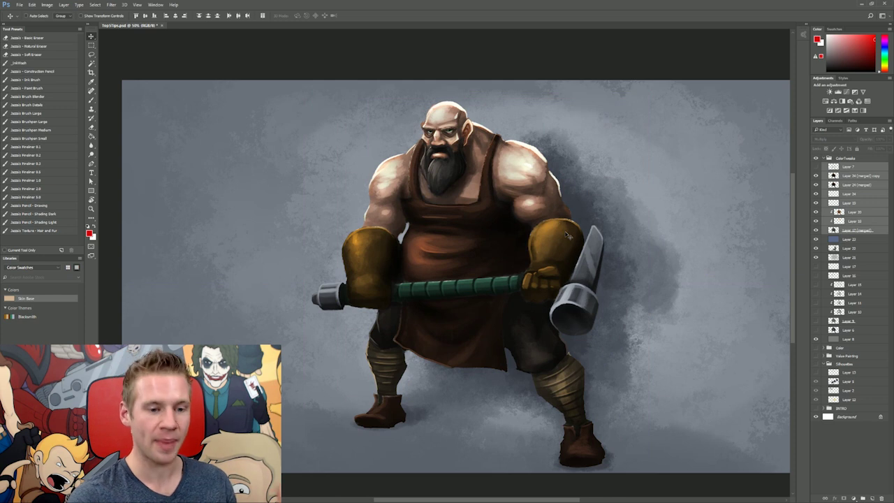
Hide the older character layers beneath the merged copy and convert the selected character layers into one smart object
left_click_drag(817, 211, 816, 230)
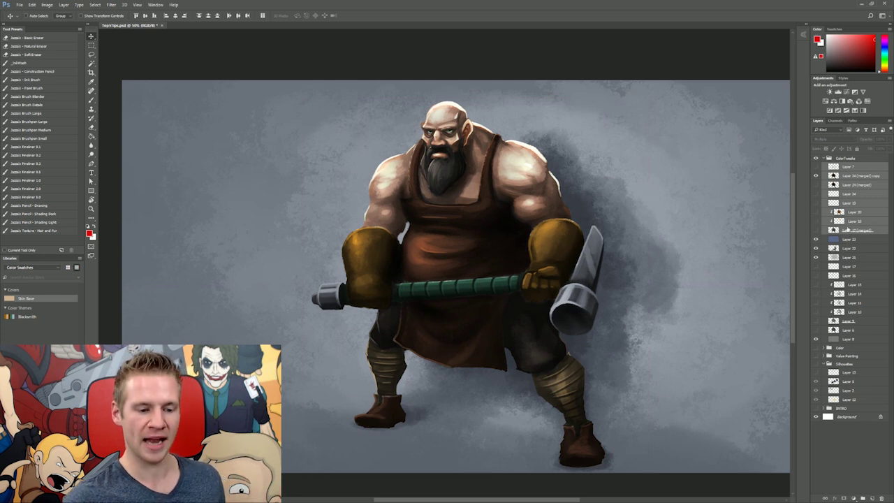
right_click(859, 196)
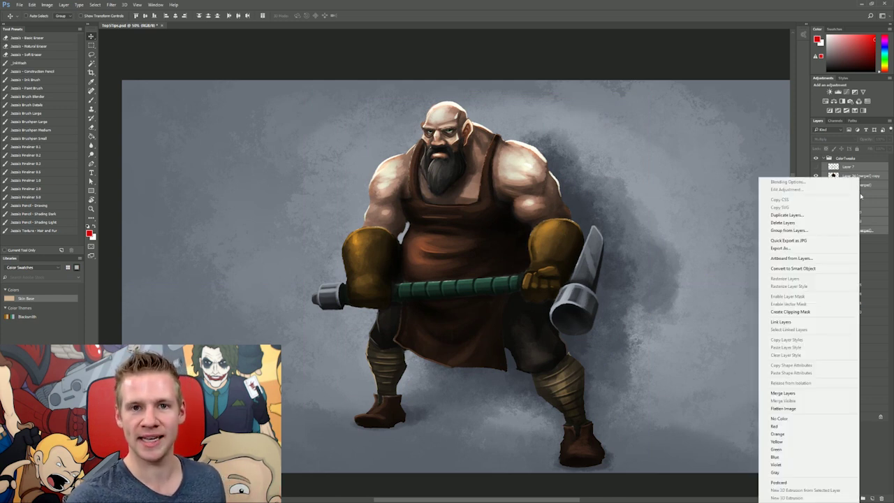
left_click(807, 269)
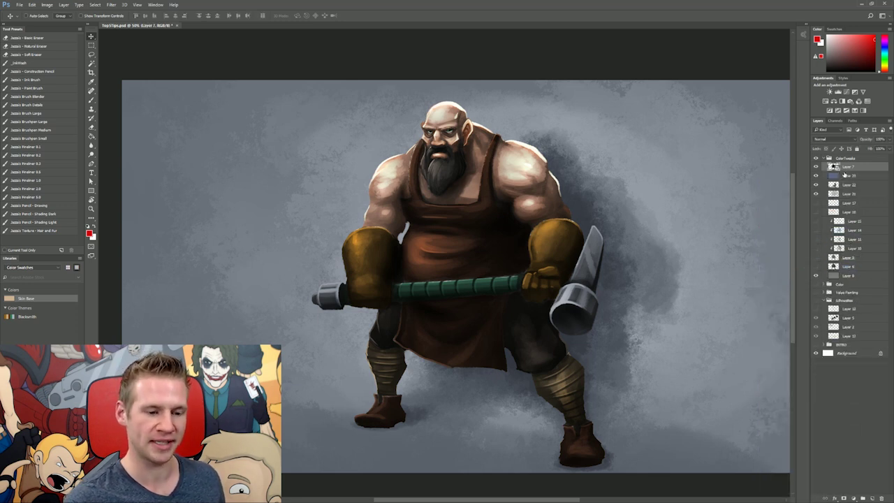
mouse_move(605, 213)
left_mouse_down()
mouse_move(605, 183)
mouse_move(646, 206)
mouse_move(614, 200)
mouse_move(605, 213)
left_mouse_up()
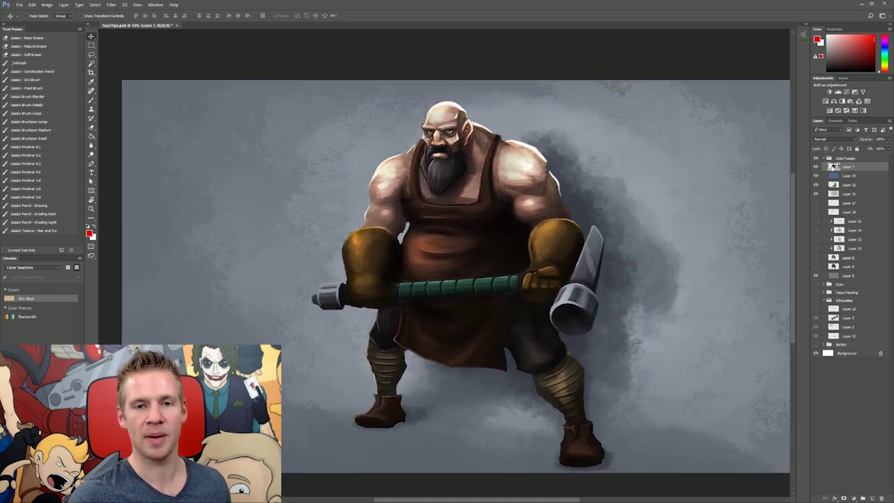
Open the character smart object, show only the grayscale Layer 17 (merged), and return to the main document with the change applied
double_click(833, 167)
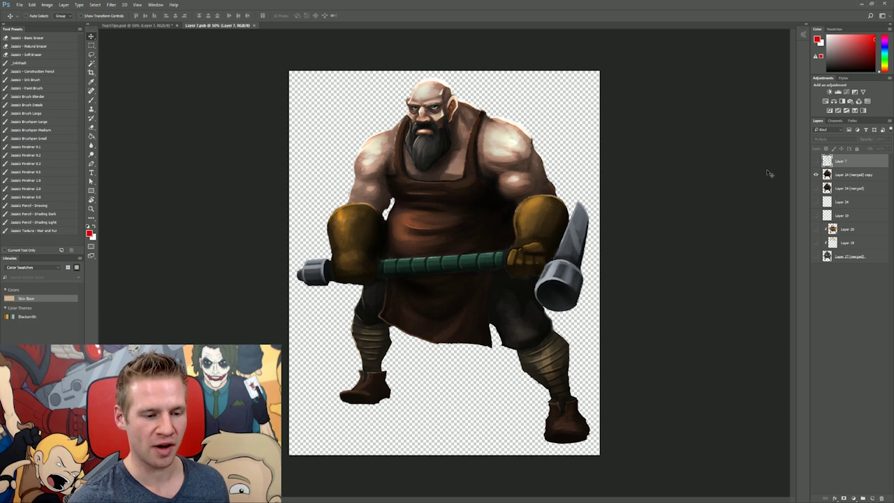
left_click(818, 188)
left_click(816, 175)
left_click_drag(817, 202, 816, 245)
left_click(816, 255, "alt")
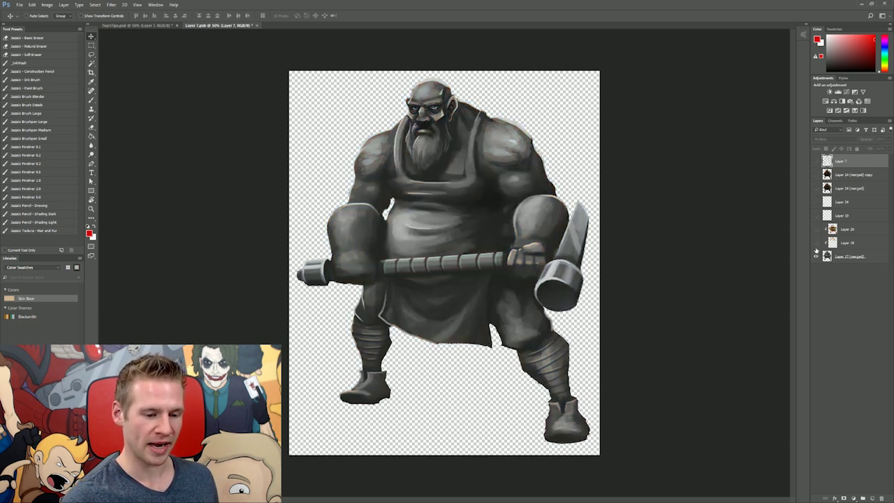
left_click(161, 26)
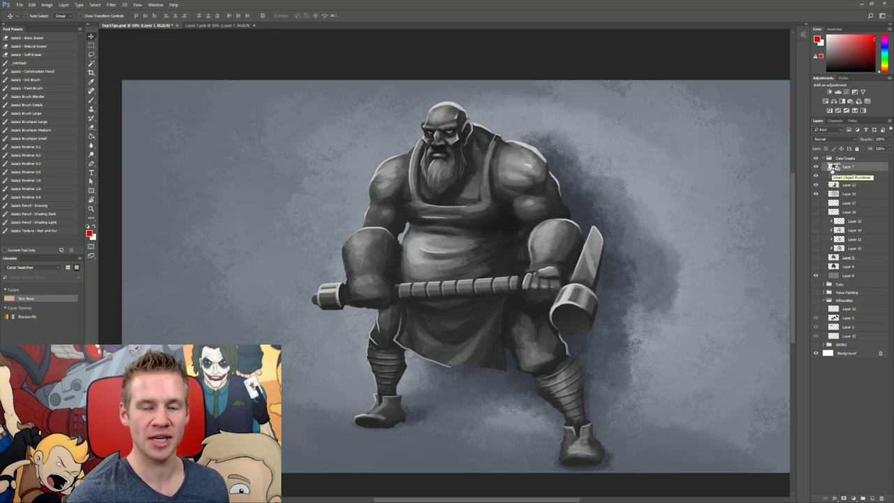
Reopen the character smart object, hide the grayscale layer, show Layer 24 (merged) copy, and return to the main document
double_click(833, 168)
left_click(815, 256)
left_click(816, 175)
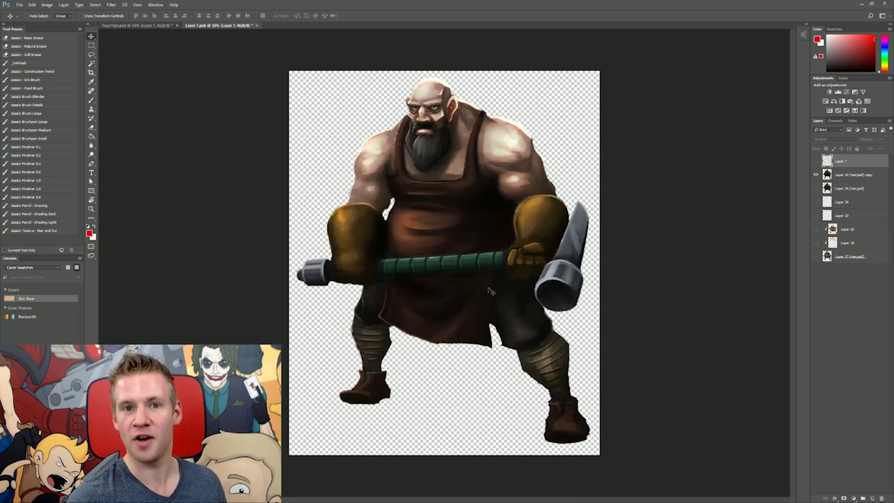
left_click(167, 28)
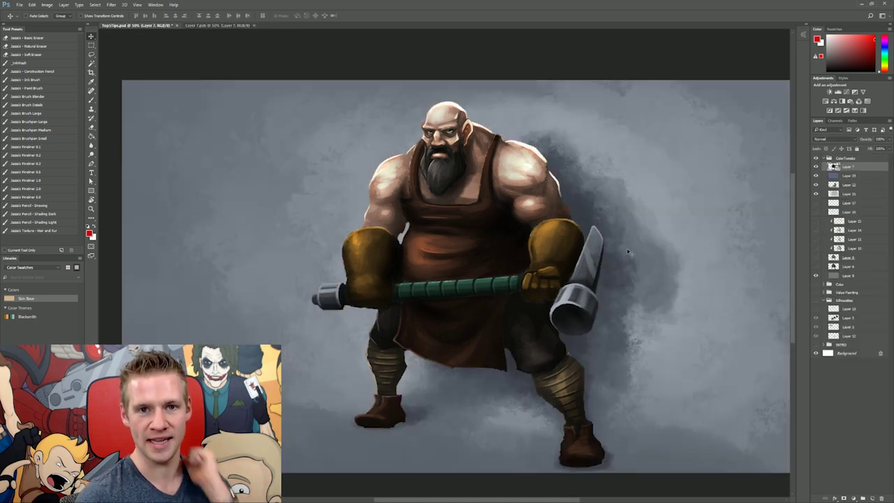
Convert the background layers from Layer 23 down to the solid gray base layer into a smart object named Background
left_click(847, 175)
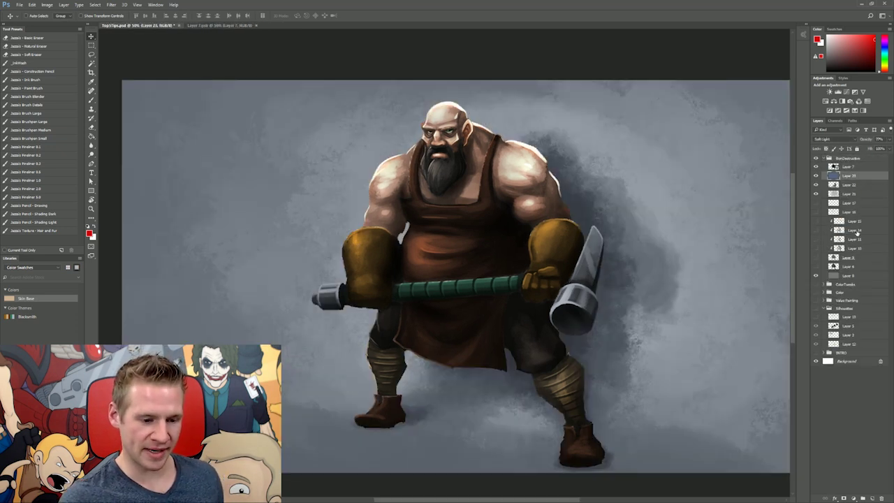
left_click(845, 195, "shift")
left_click(852, 277, "shift")
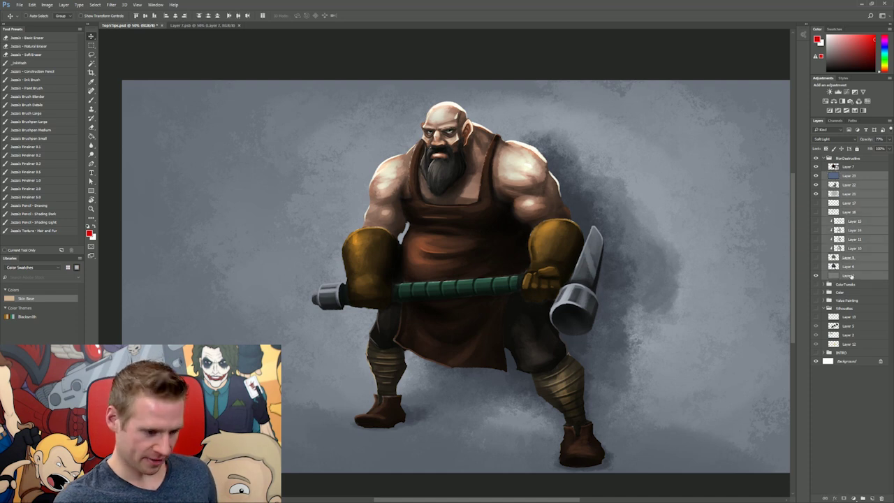
right_click(863, 190)
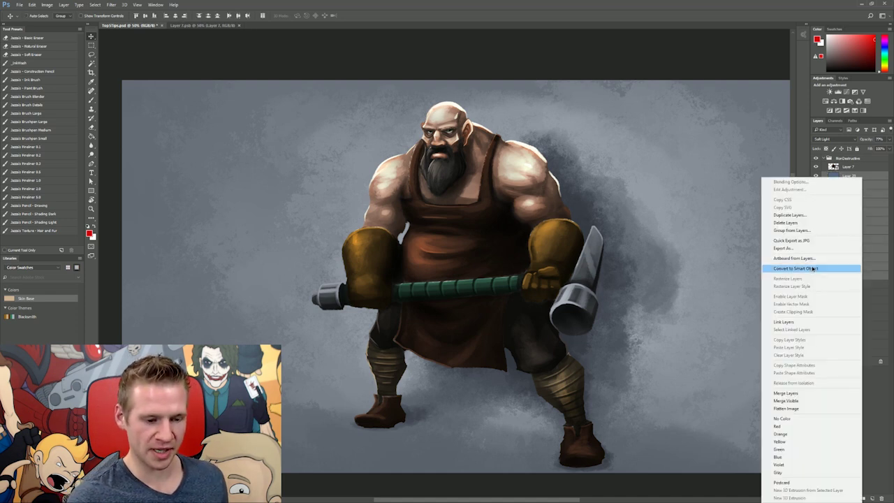
left_click(813, 269)
Group the ColorTweaks, Color, Value Painting, Silhouettes and INTRO groups into a new group named HOSTORY
left_click(815, 209)
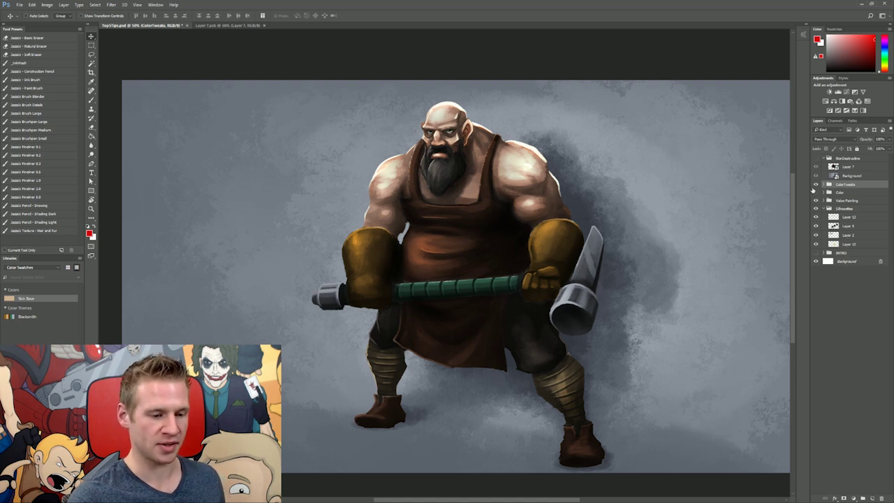
left_click(815, 191)
left_click(814, 191)
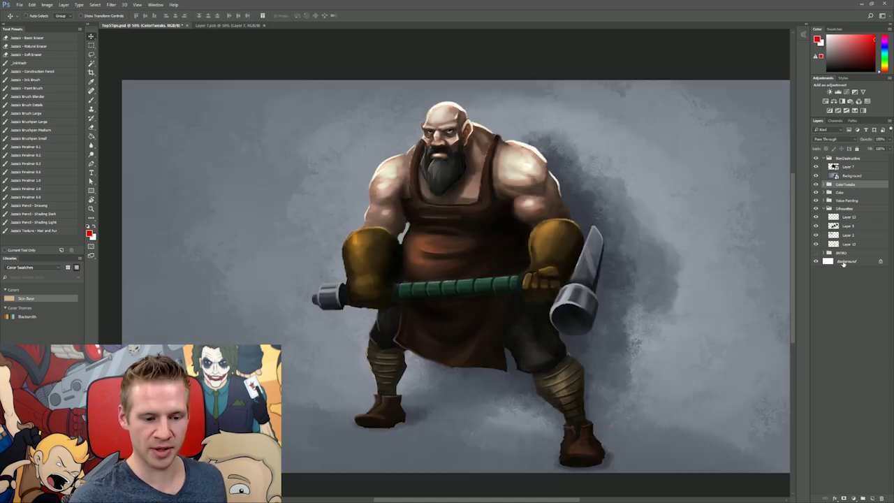
left_click(847, 253, "shift")
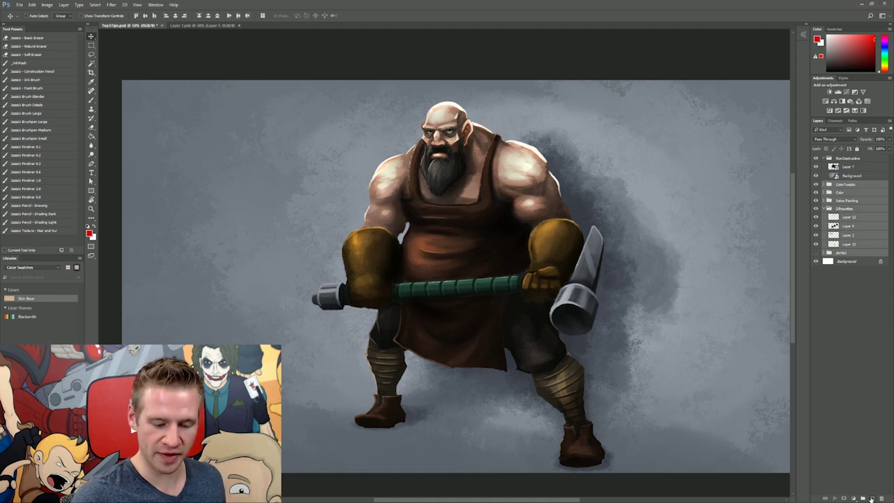
left_click(864, 498)
double_click(844, 185)
type("ROU")
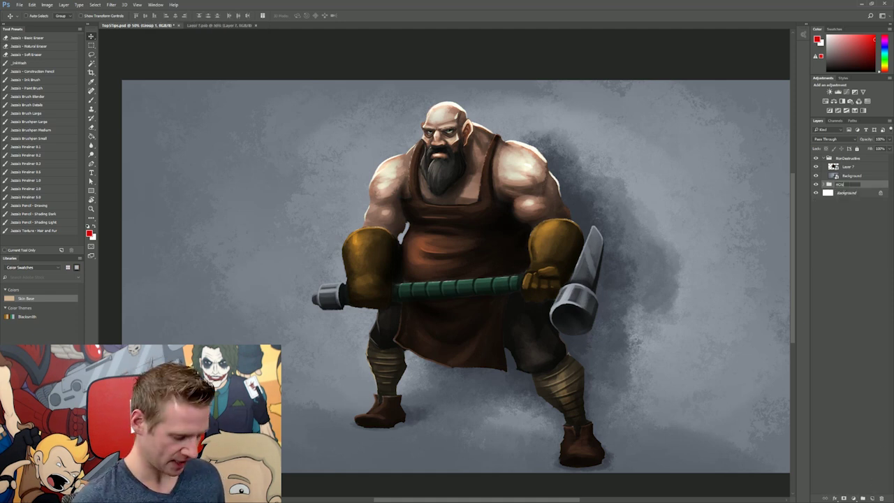
type("HOSTORY")
key("Return")
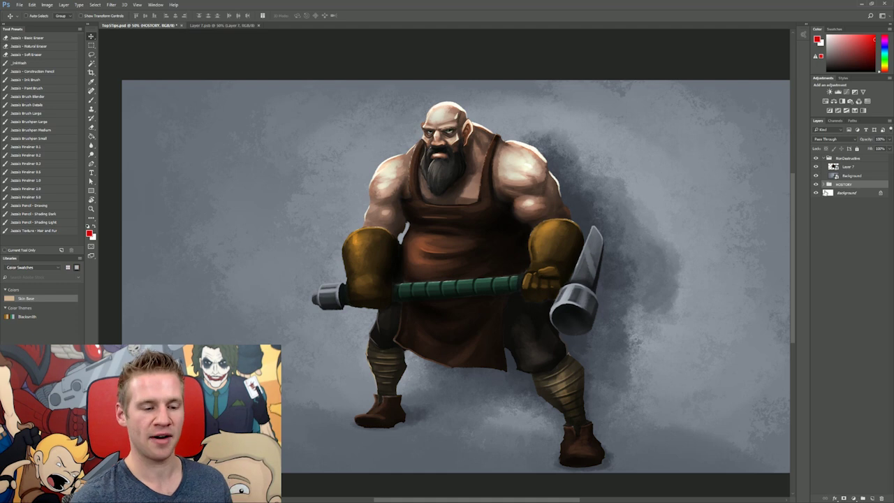
Open the Background smart object to view its separate layers and return to the main document
left_click(845, 175)
left_click(848, 159)
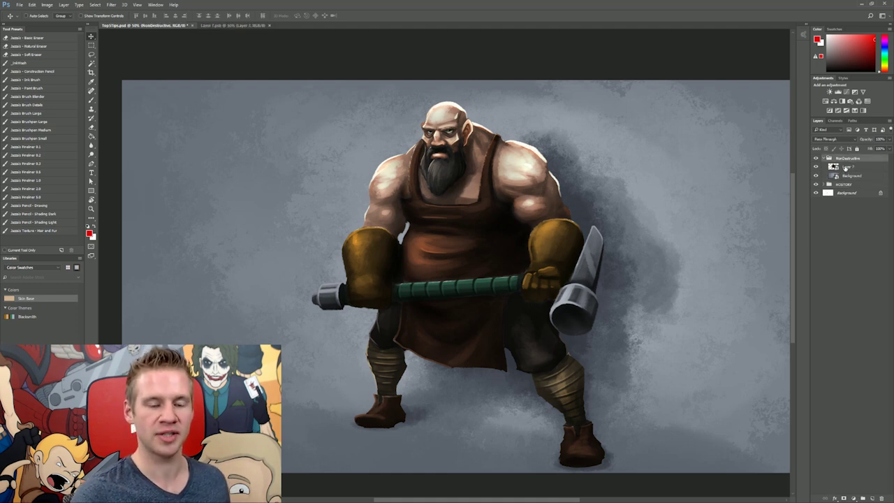
left_click(845, 167)
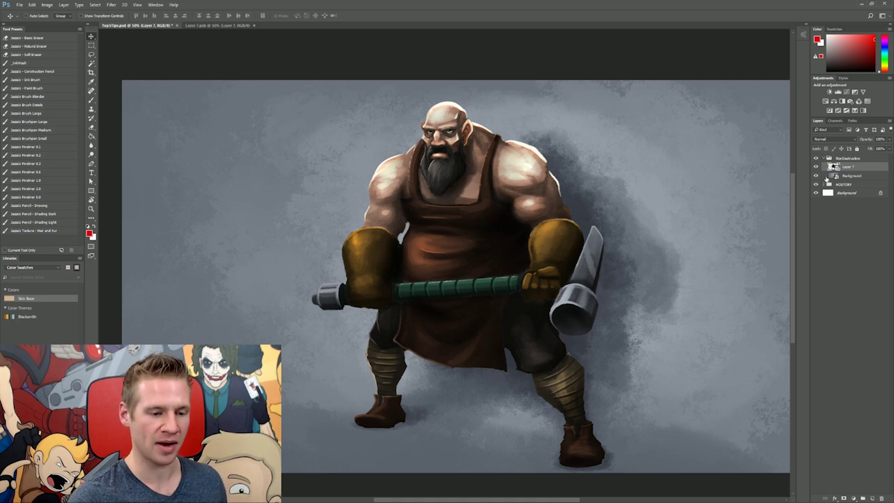
double_click(834, 176)
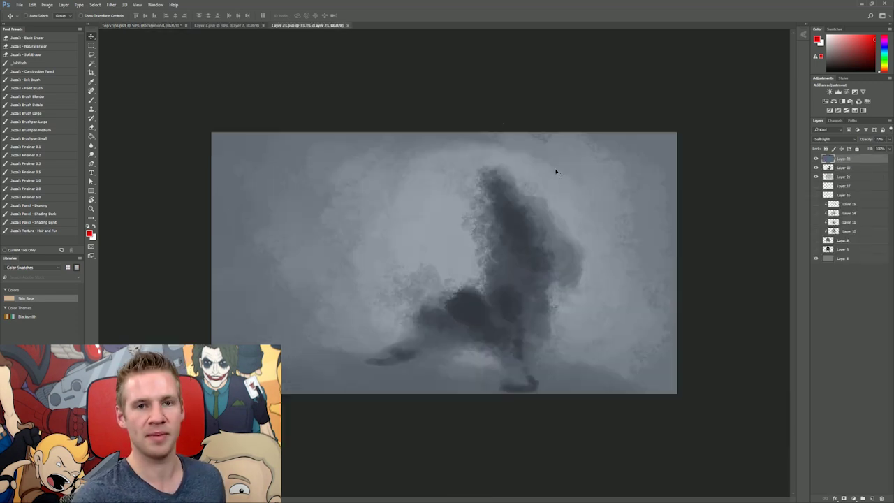
left_click(166, 26)
Above the NonDestructive group, add a Brightness/Contrast adjustment with brightness 4 and a Hue/Saturation adjustment with reduced saturation and lightness -4
left_click(847, 158)
left_click(825, 158)
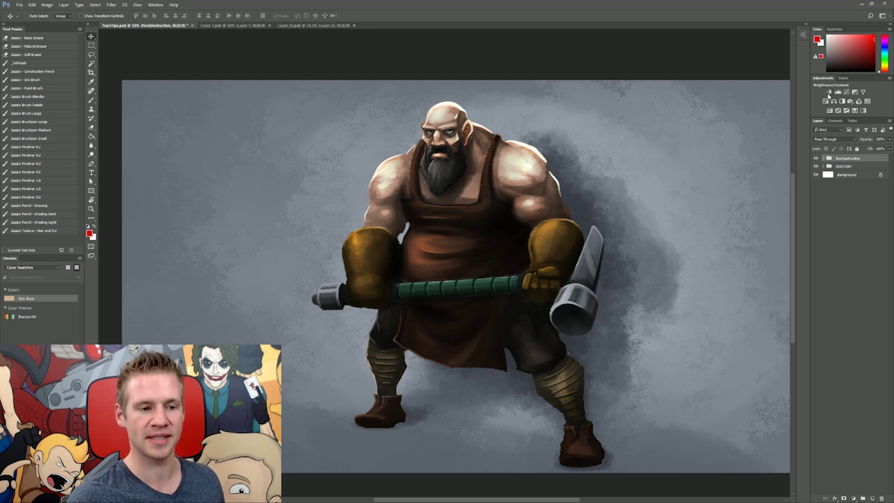
mouse_move(823, 77)
left_mouse_down()
mouse_move(552, 77)
mouse_move(824, 77)
mouse_move(816, 79)
left_mouse_up()
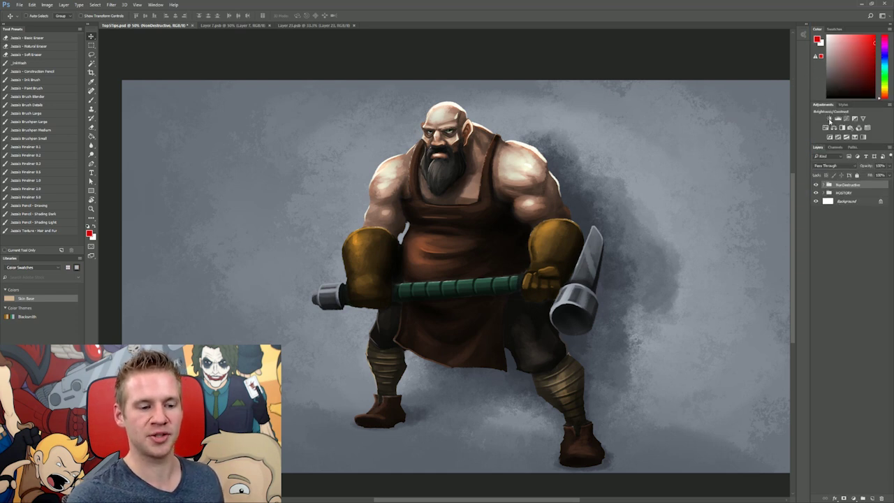
left_click(829, 119)
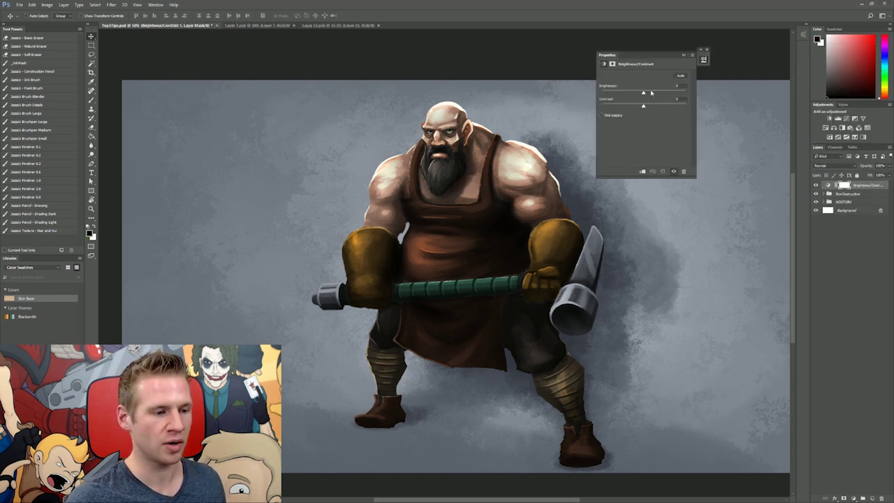
mouse_move(646, 94)
left_mouse_down()
mouse_move(646, 106)
mouse_move(674, 106)
mouse_move(650, 107)
mouse_move(645, 94)
left_mouse_up()
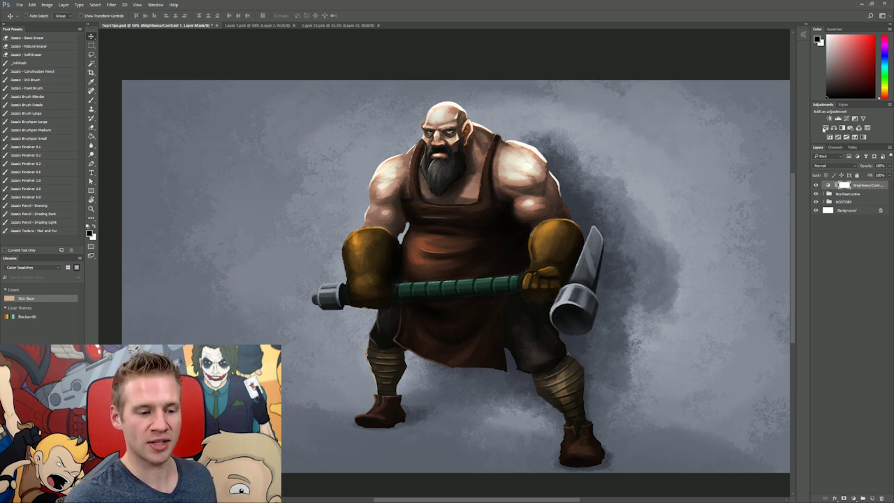
left_click(825, 128)
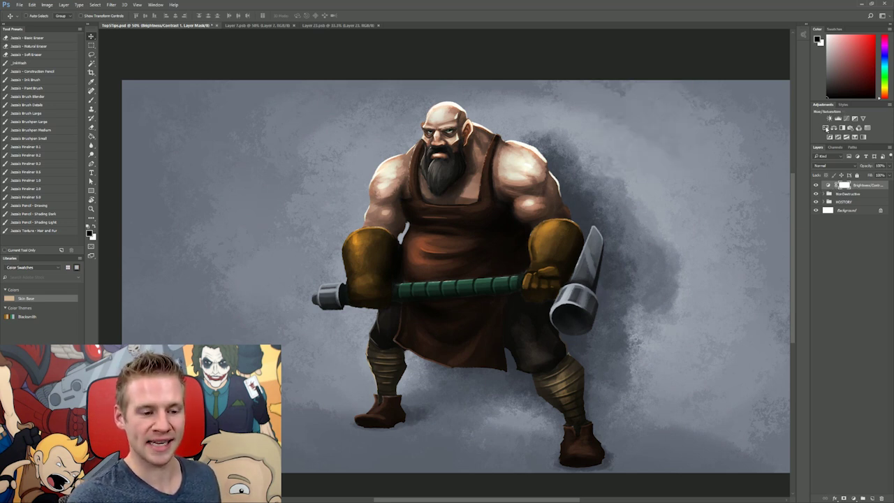
mouse_move(644, 116)
left_mouse_down()
mouse_move(633, 115)
mouse_move(646, 102)
left_mouse_up()
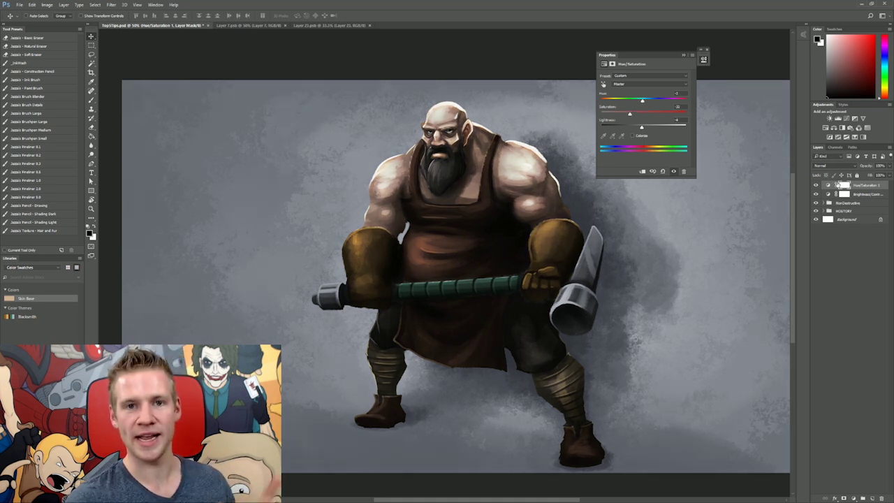
Set the Brightness/Contrast layer's contrast to 21 and the Hue/Saturation layer's saturation to -20, comparing the image with both adjustments off and on
left_click(866, 196)
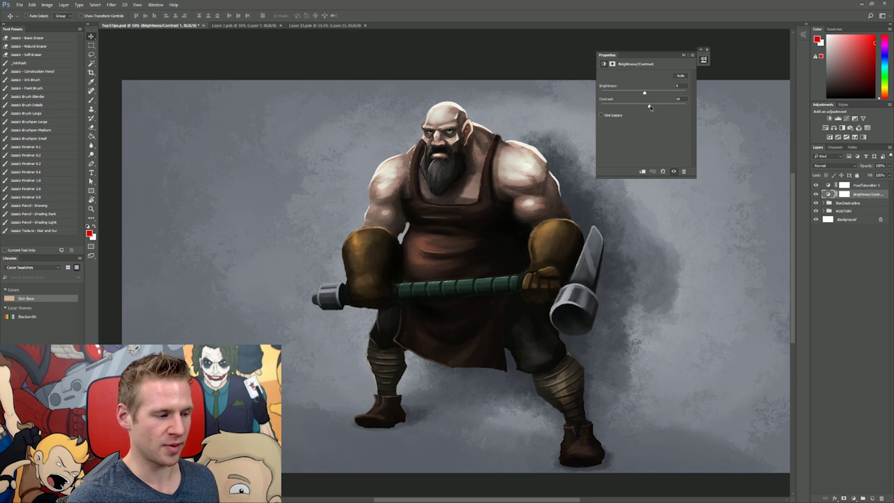
left_click_drag(653, 106, 652, 106)
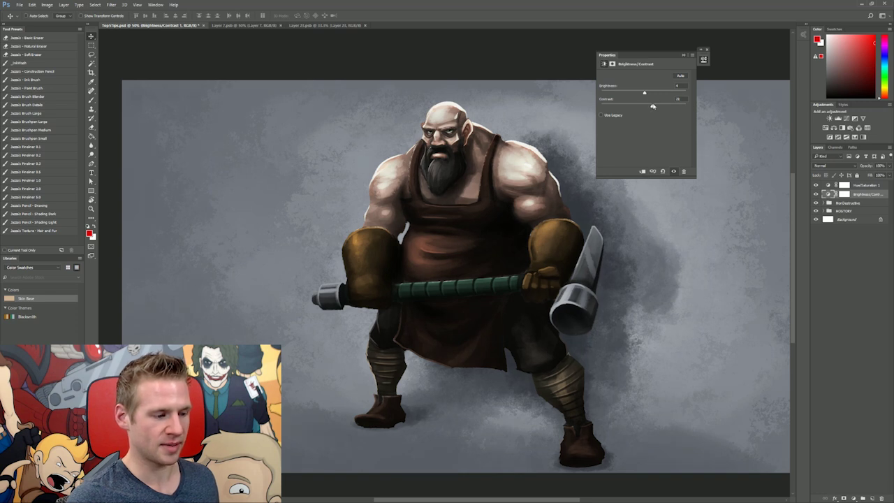
left_click(816, 185)
left_click(815, 195)
left_click(815, 195)
left_click(816, 186)
left_click(874, 186)
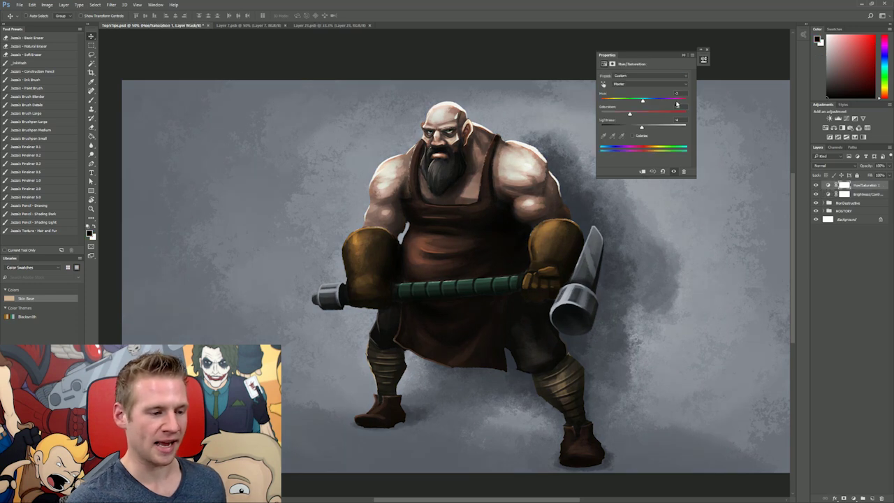
mouse_move(633, 116)
left_mouse_down()
mouse_move(650, 116)
mouse_move(637, 118)
left_mouse_up()
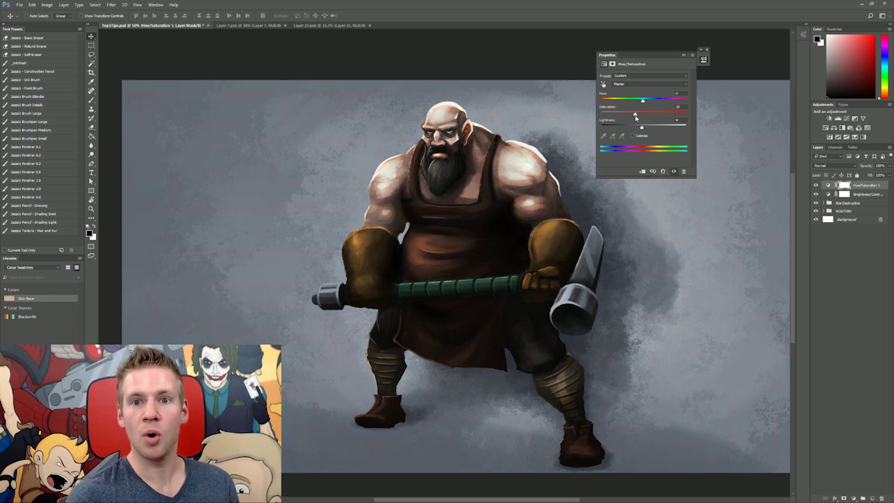
Apply a Hue/Saturation adjustment directly to the Background smart object in the NonDestructive group, making the backdrop a more saturated blue
left_click(824, 203)
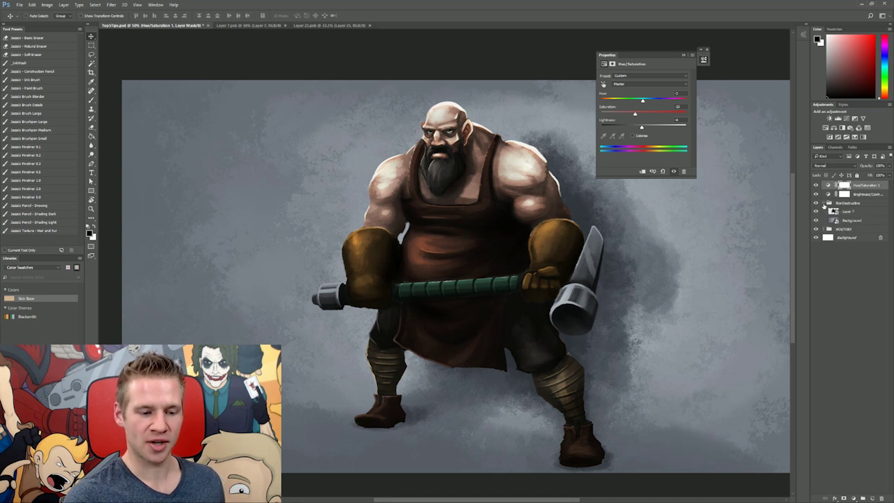
left_click(852, 221)
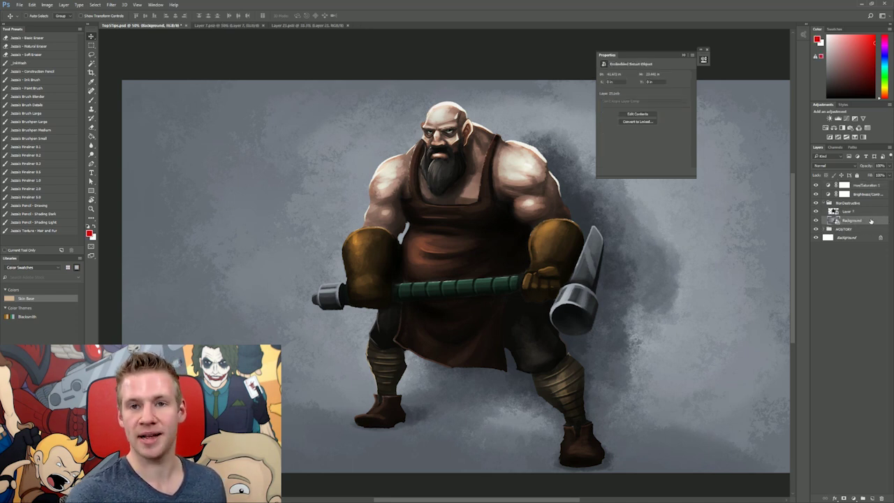
left_click(47, 4)
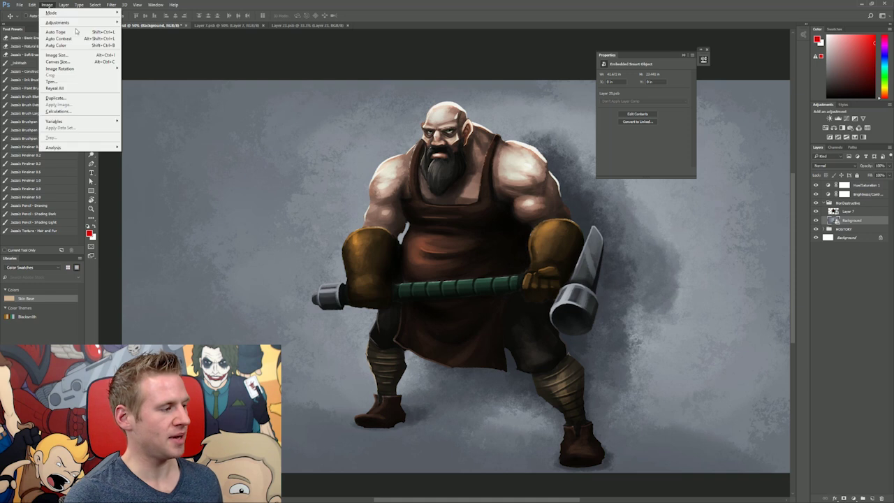
mouse_move(104, 23)
left_click(160, 59)
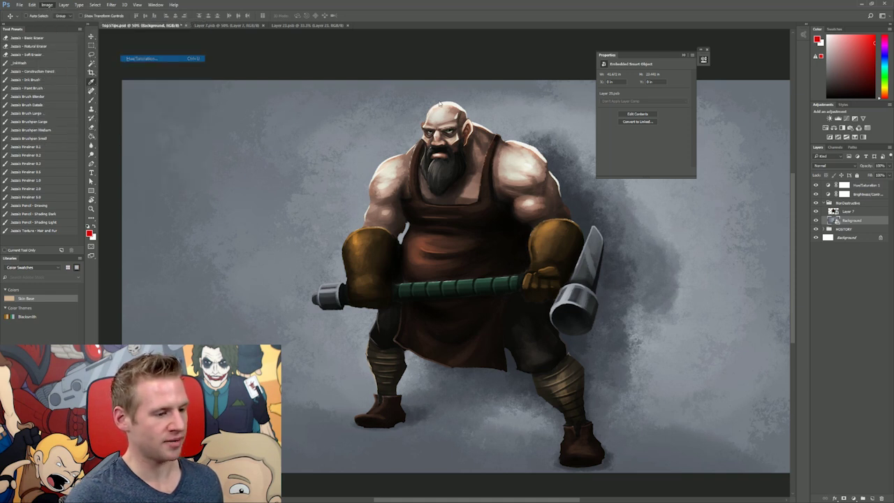
left_click_drag(533, 128, 663, 95)
left_click_drag(602, 156, 618, 157)
left_click(677, 106)
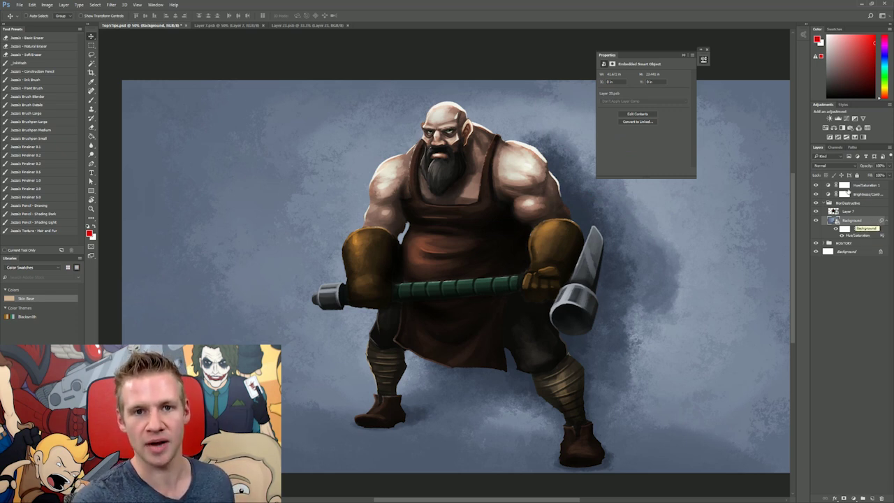
Reduce the saturation in the Background smart object's Hue/Saturation smart filter, and view the smart object's unfiltered source layers
left_click(707, 50)
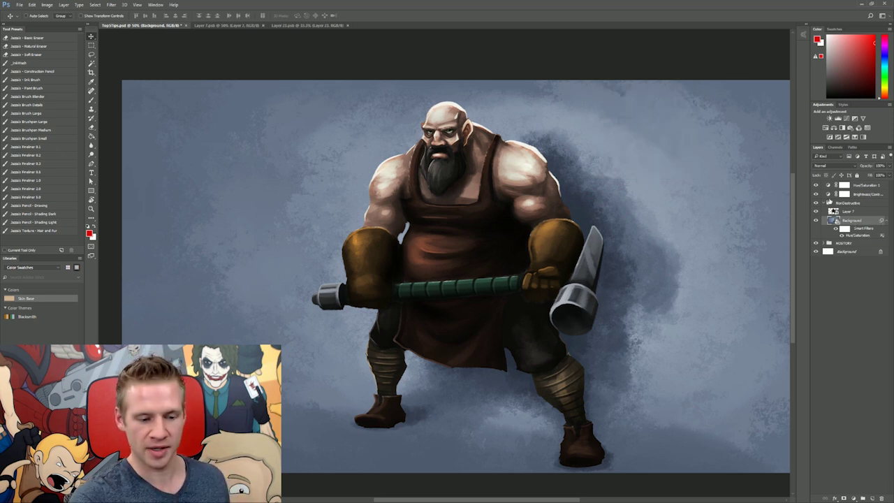
double_click(874, 236)
left_click_drag(619, 157, 614, 155)
left_click(686, 107)
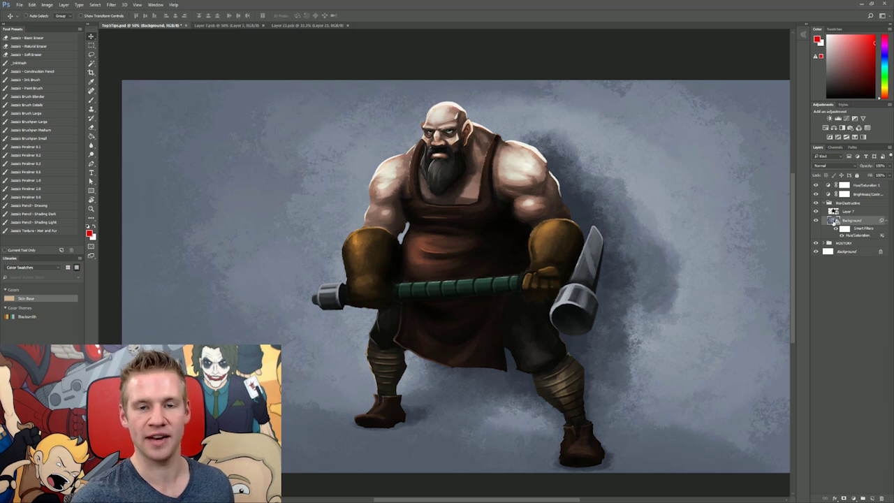
double_click(834, 221)
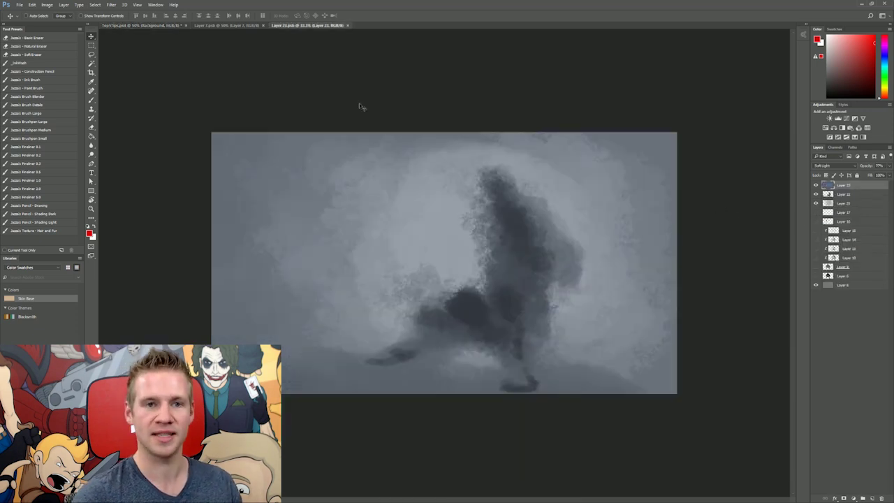
left_click(140, 25)
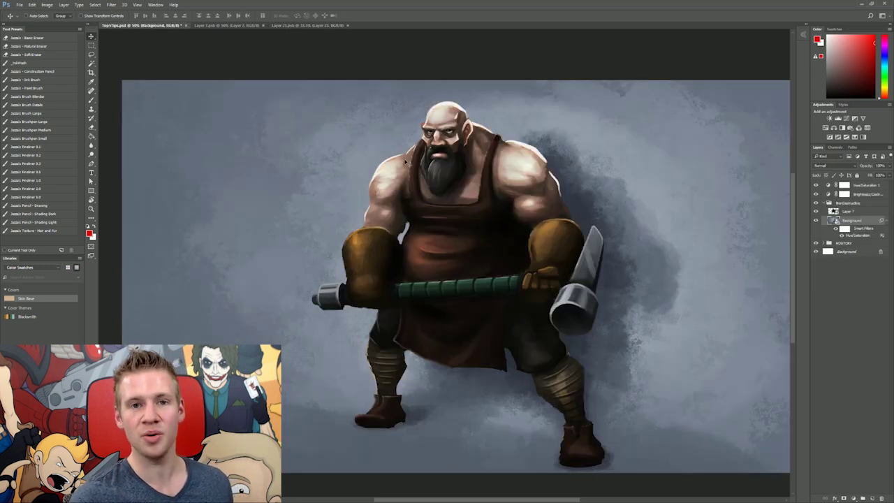
Apply a Gaussian Blur smart filter with a 4.8-pixel radius to the Background smart object, and check its source artwork again
left_click(116, 6)
mouse_move(160, 86)
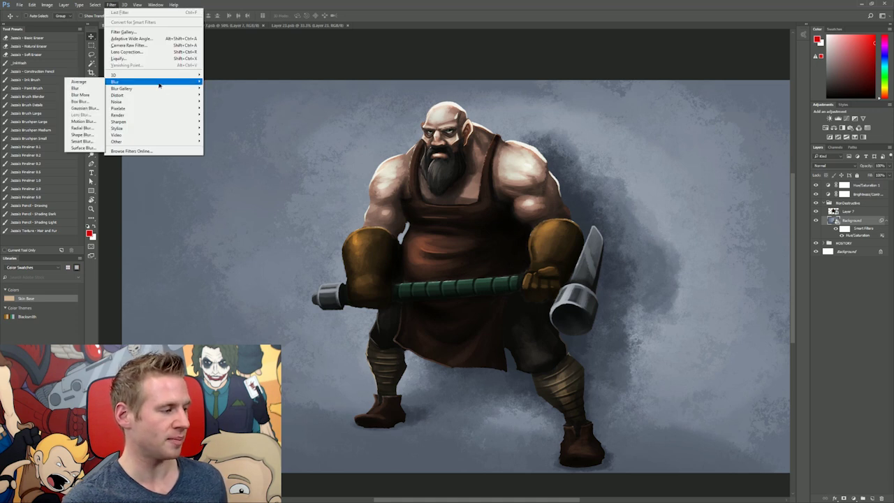
left_click(83, 109)
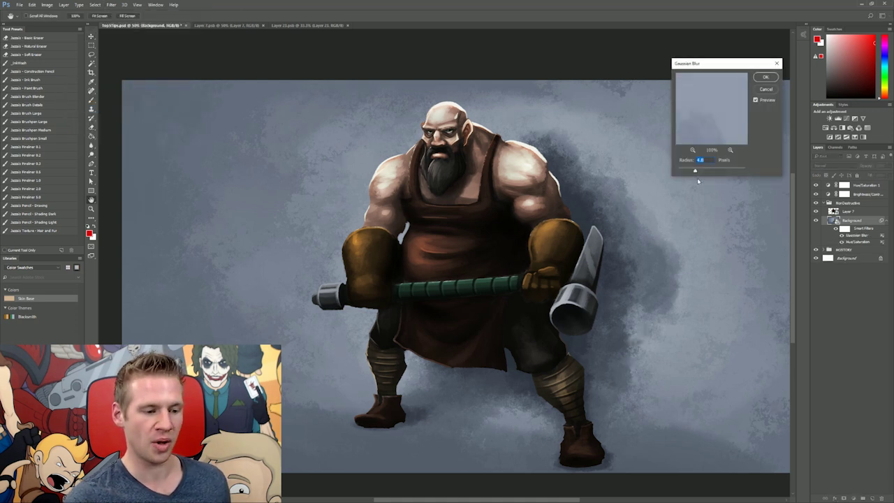
key("Return")
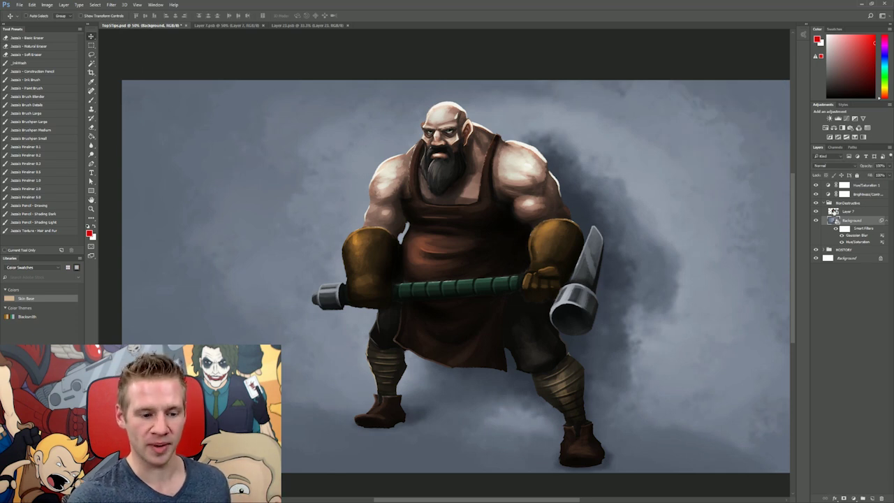
double_click(832, 221)
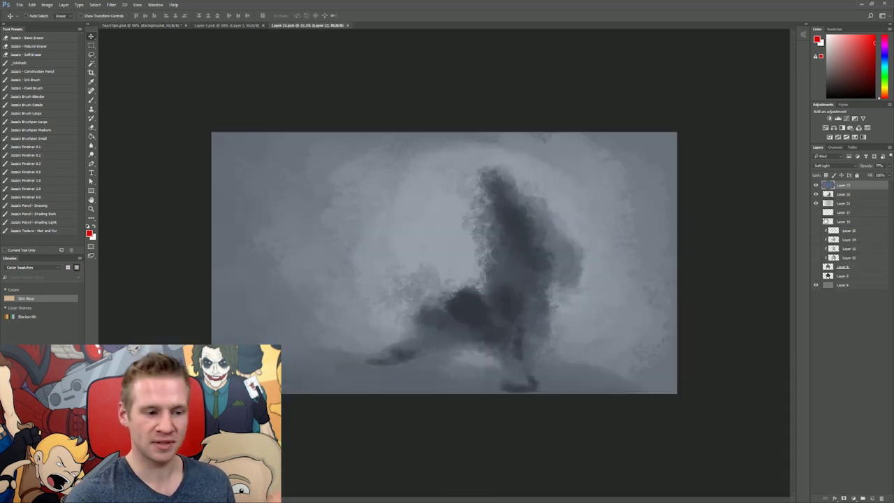
left_click(171, 26)
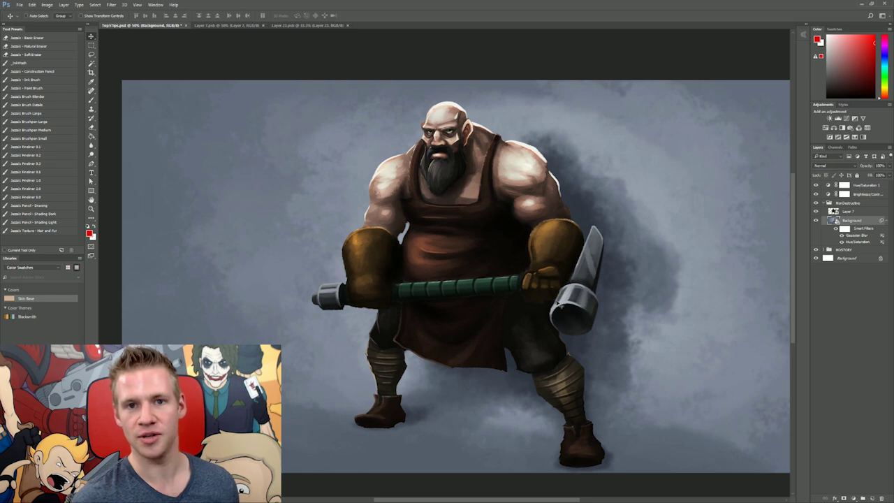
Darken the backdrop by setting the lightness of the Background's Hue/Saturation smart filter to -34
key("m")
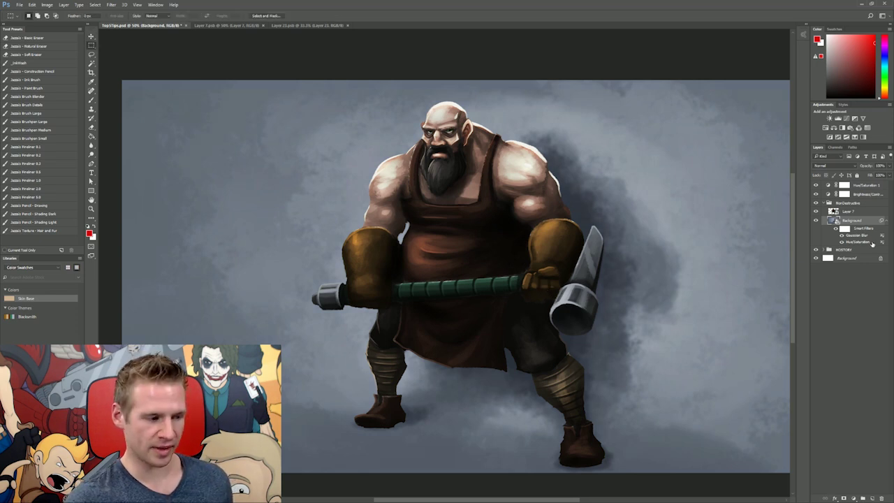
double_click(872, 243)
mouse_move(597, 174)
left_mouse_down()
mouse_move(584, 174)
mouse_move(592, 177)
left_mouse_up()
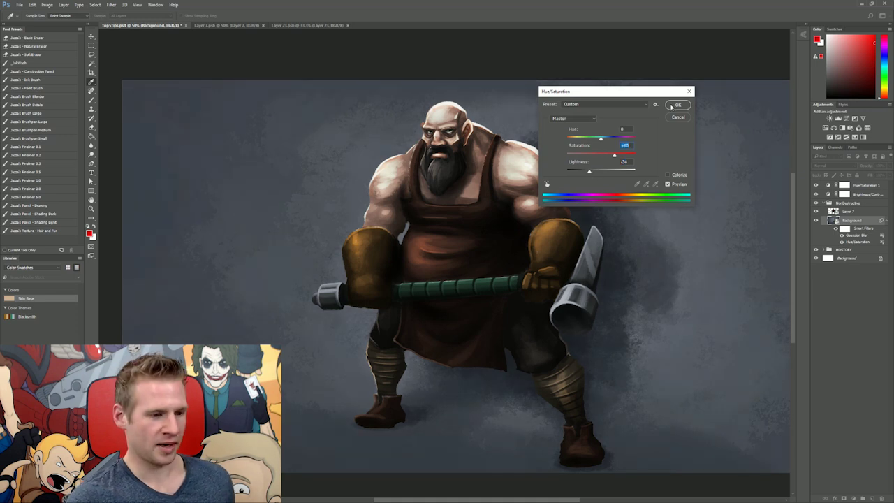
left_click(678, 104)
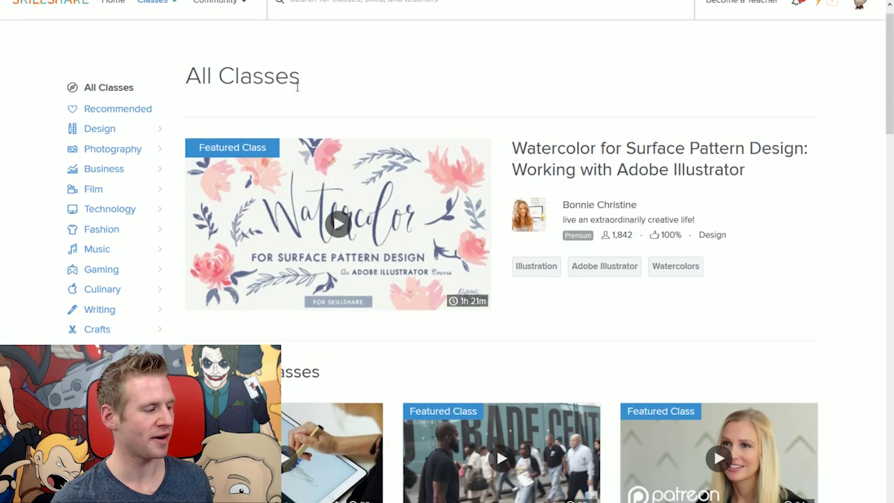
Switch to Skillshare's All Classes page and browse its class categories, including the Business and Technology subcategories
scroll(99, 152, "down", 1)
mouse_move(115, 114)
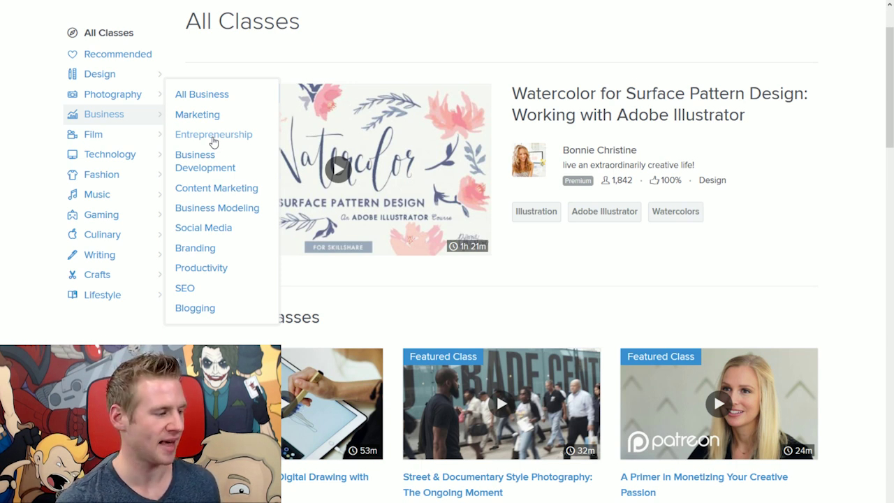
mouse_move(108, 184)
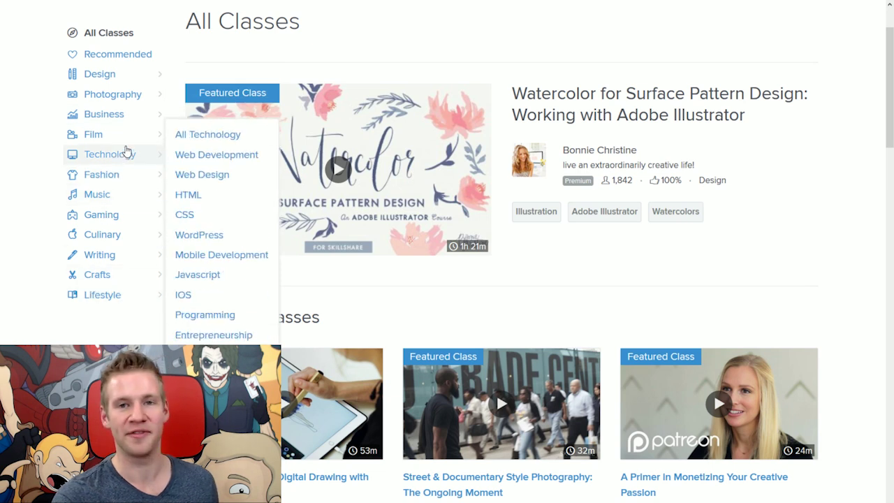
mouse_move(134, 179)
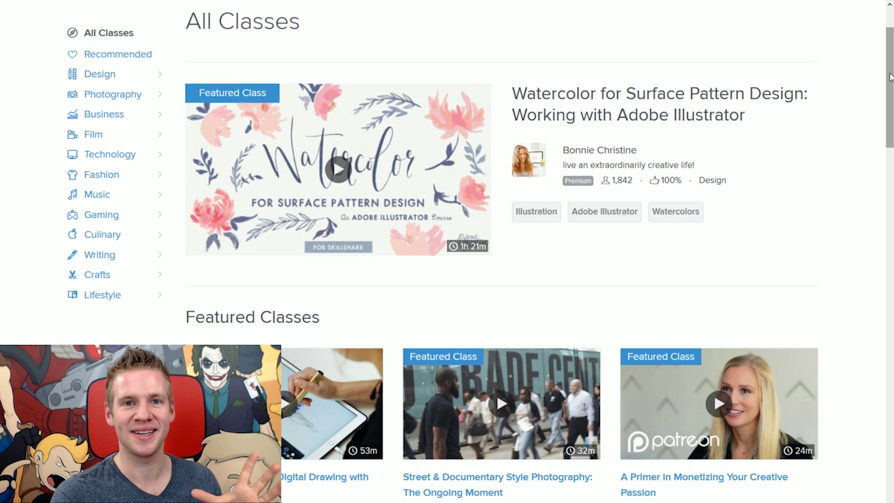
scroll(890, 76, "up", 2)
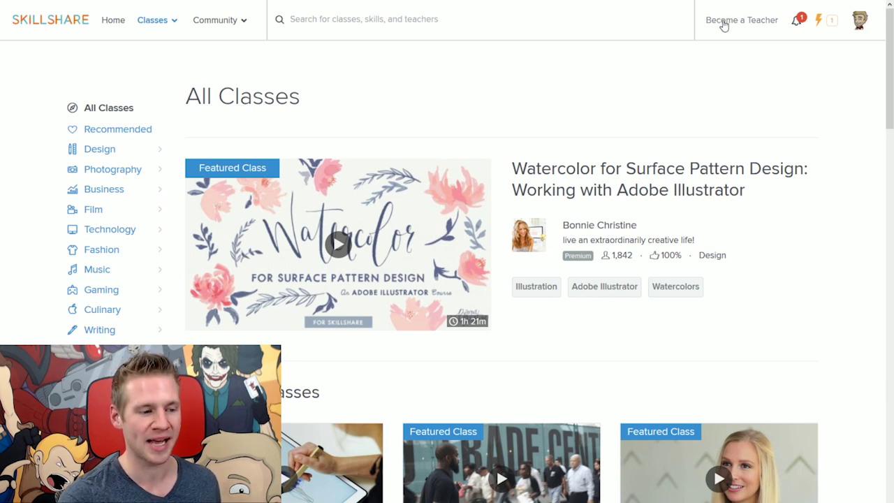
Open Skillshare's page for becoming a teacher and read the Why Teach on Skillshare section, highlighting the statement about top teachers' earnings
left_click(728, 26)
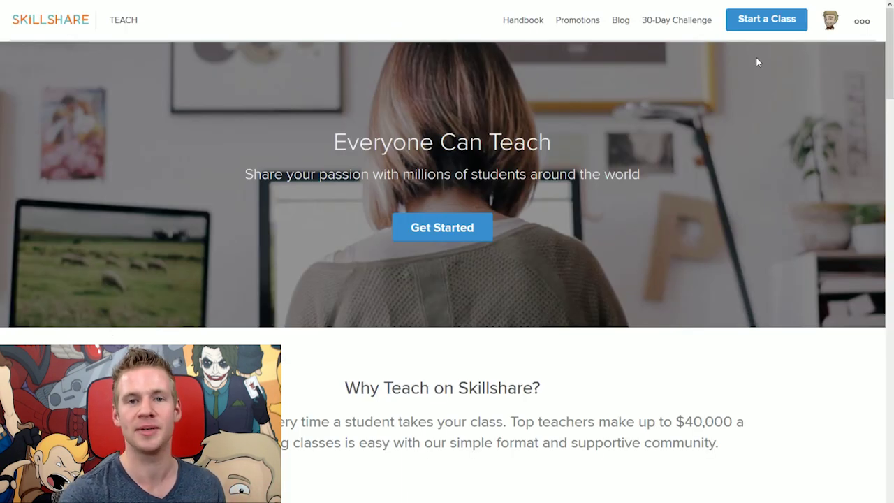
scroll(757, 61, "down", 4)
left_click_drag(510, 121, 734, 121)
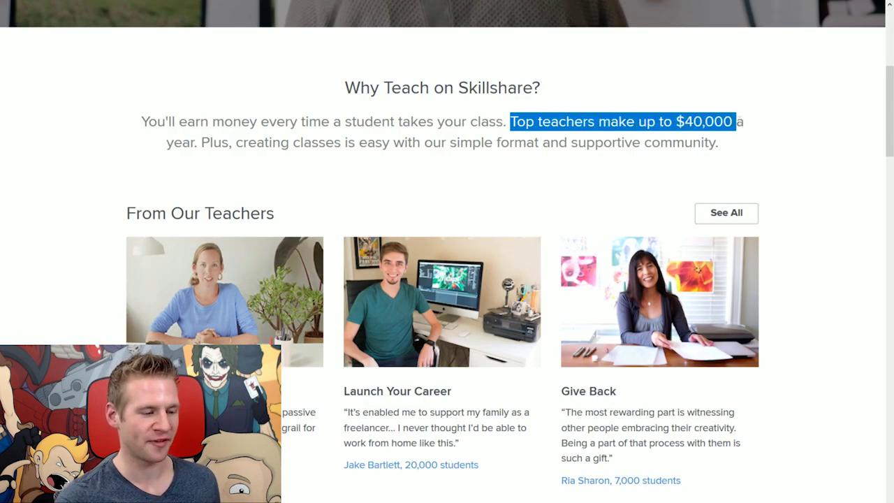
left_click(790, 139)
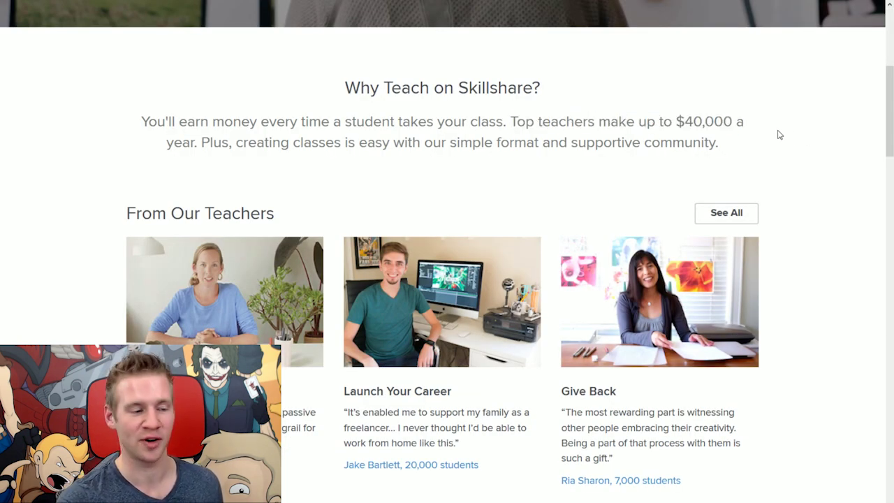
scroll(772, 137, "up", 4)
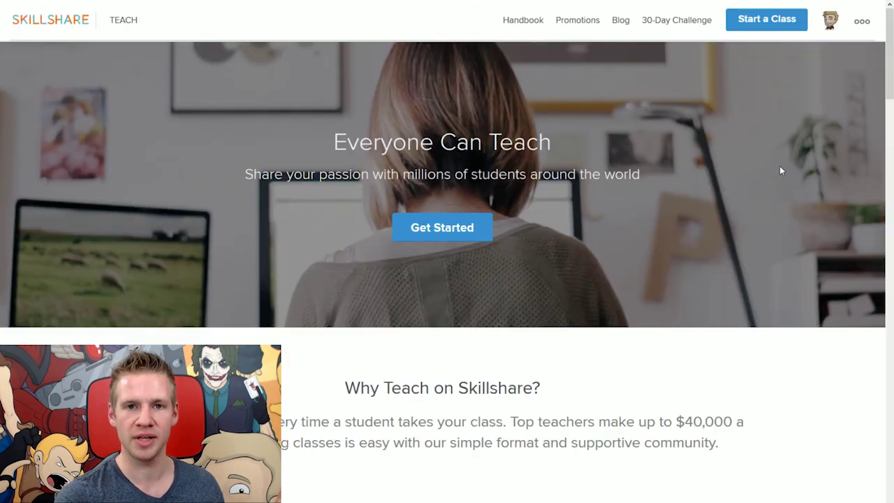